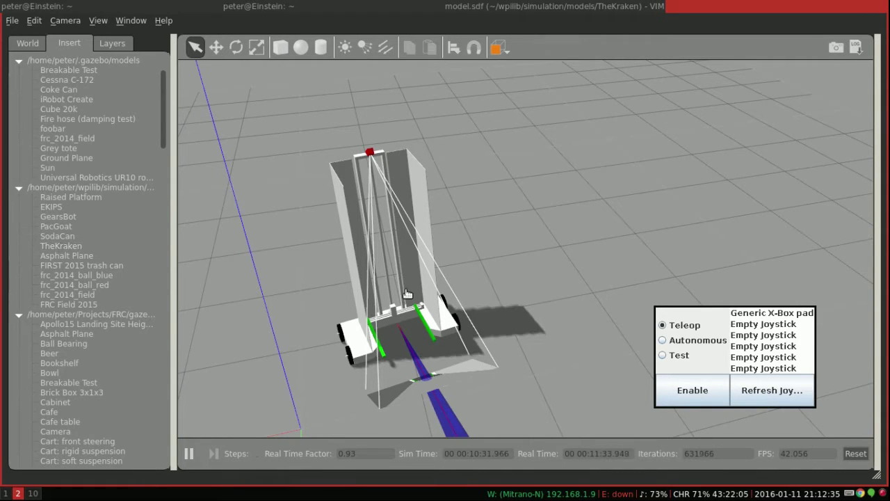
Switch to the Eclipse workspace and select the PIDExample project for a simulation build.
click(5, 493)
click(28, 136)
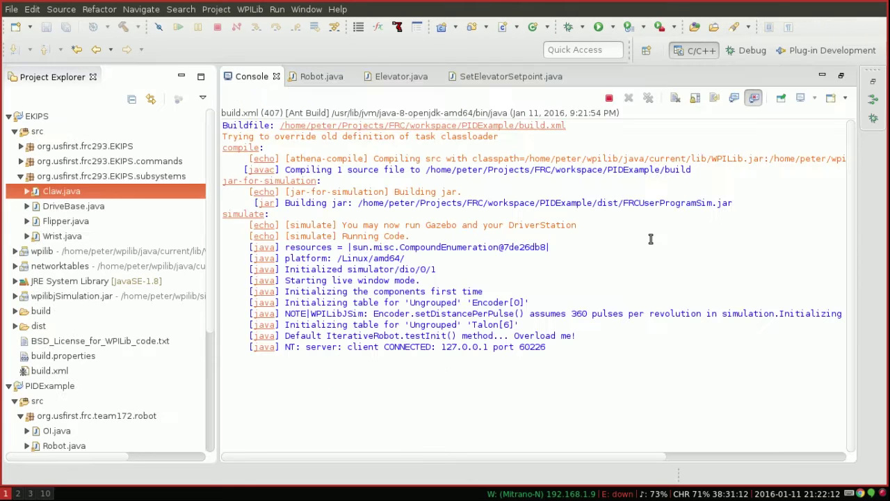
Review the SetElevatorSetpoint and Elevator code, then return to the Console output.
click(508, 78)
click(475, 205)
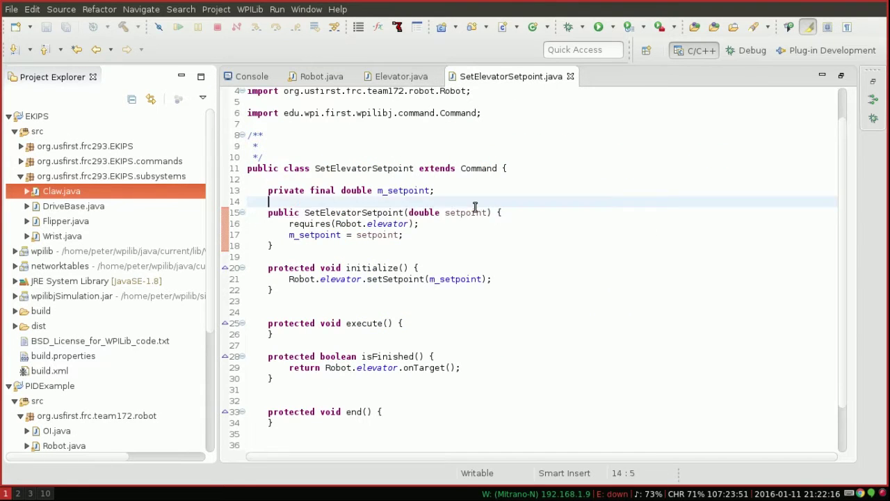
click(415, 76)
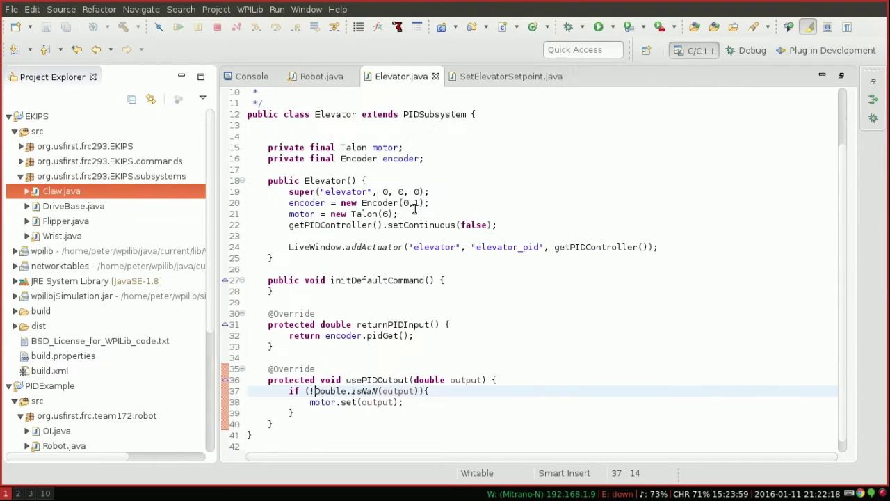
click(240, 77)
Check the Gazebo workspace, open the WPILib menu, and return to the simulation dashboard.
key(super+2)
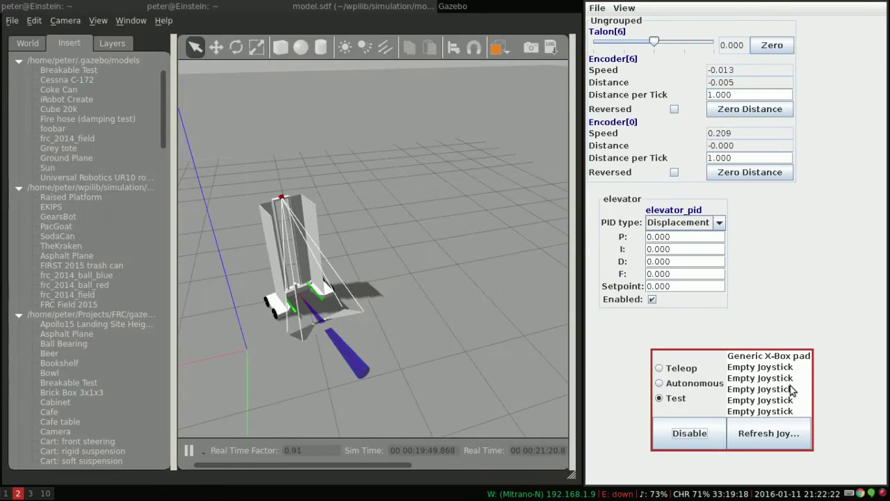
key(super+1)
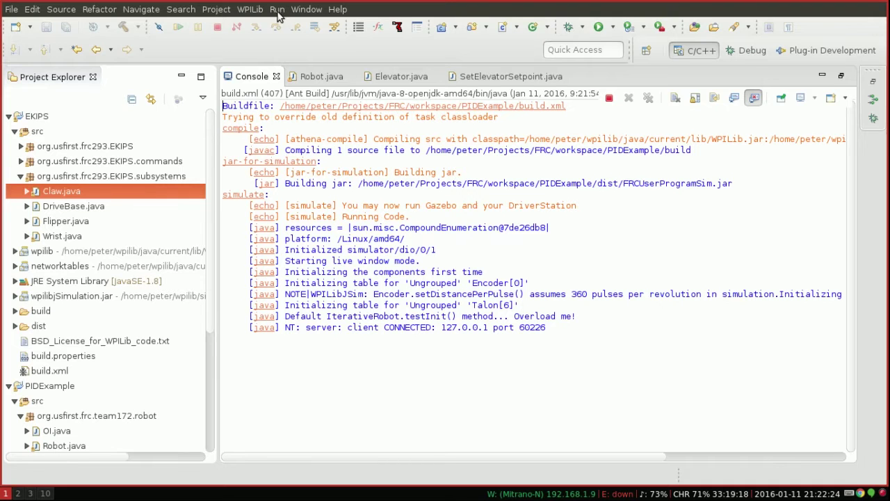
click(252, 9)
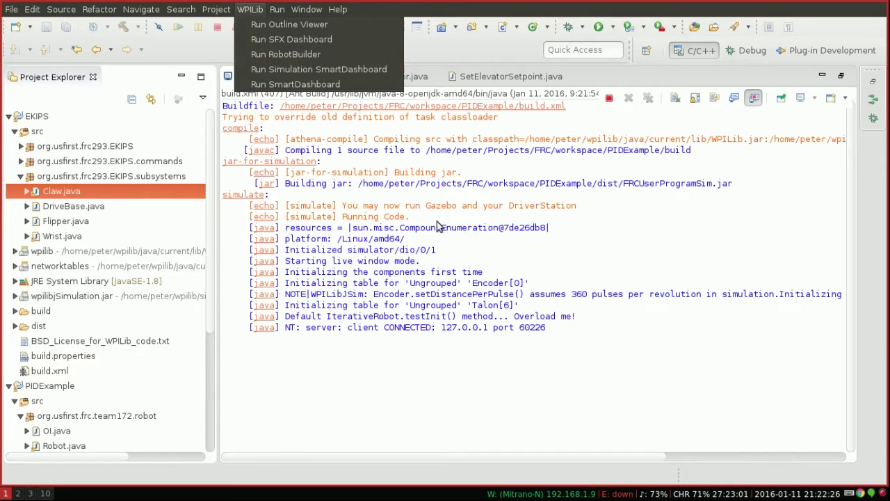
key(super+2)
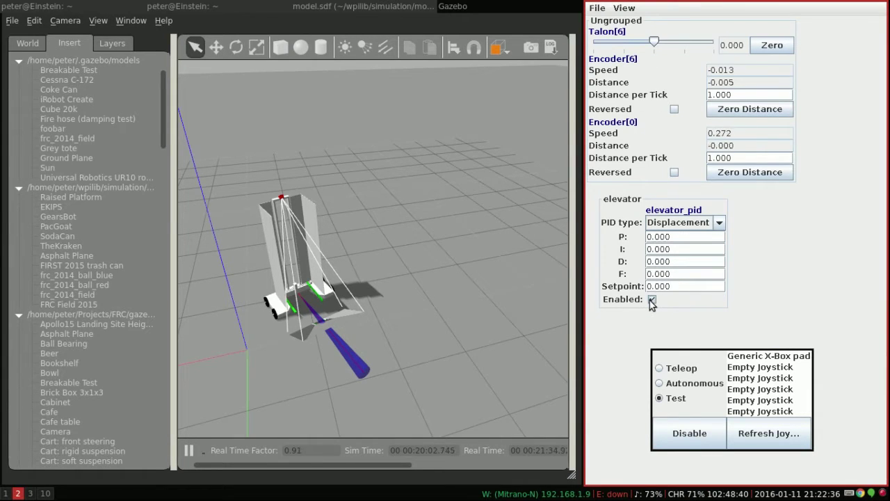
click(712, 222)
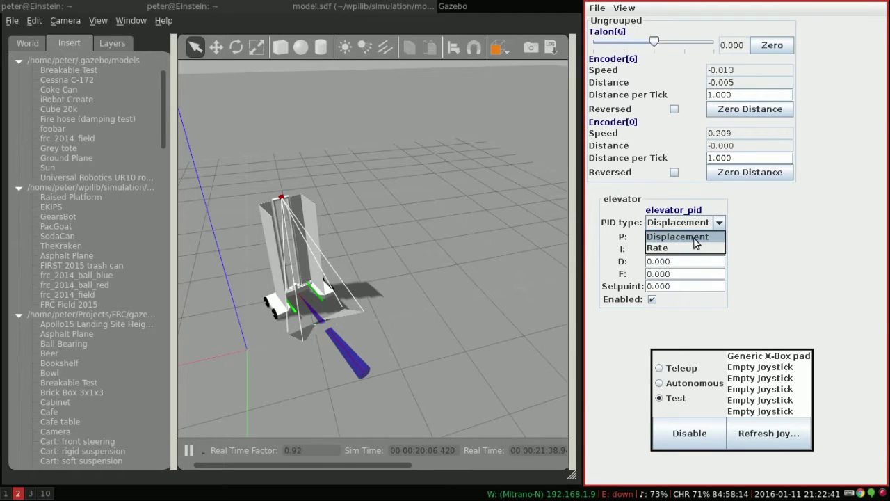
click(696, 240)
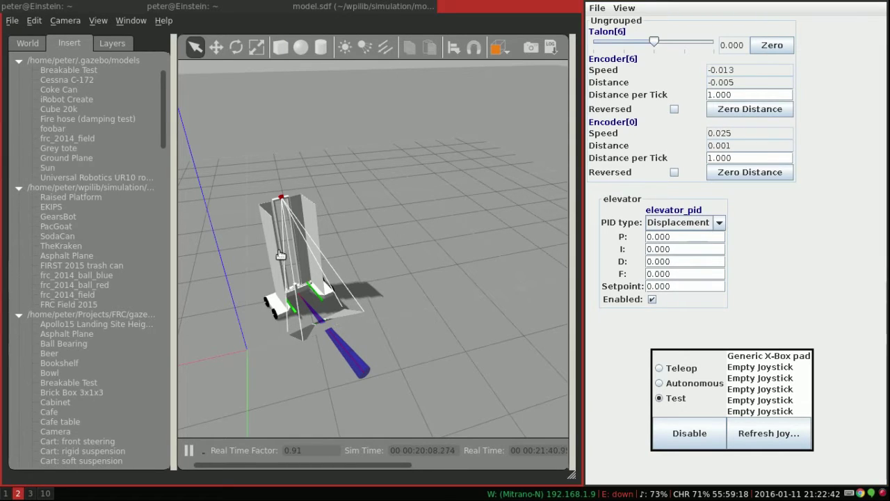
scroll(280, 255, up, 5)
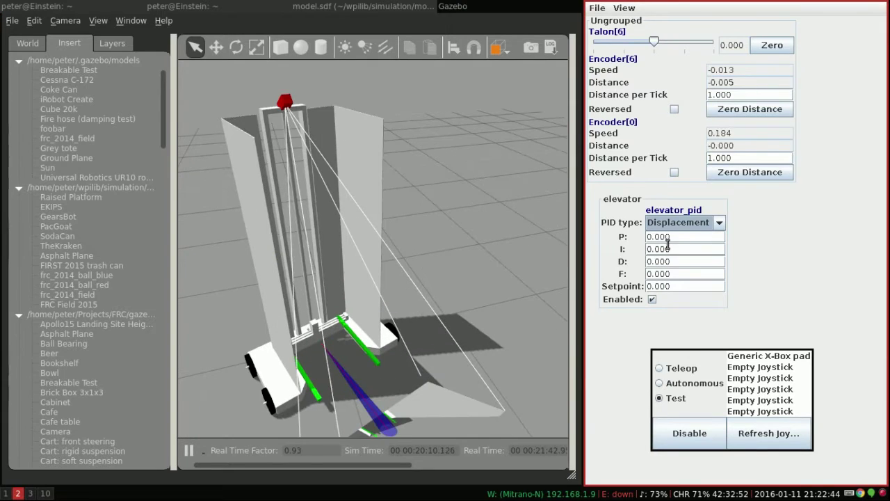
click(672, 286)
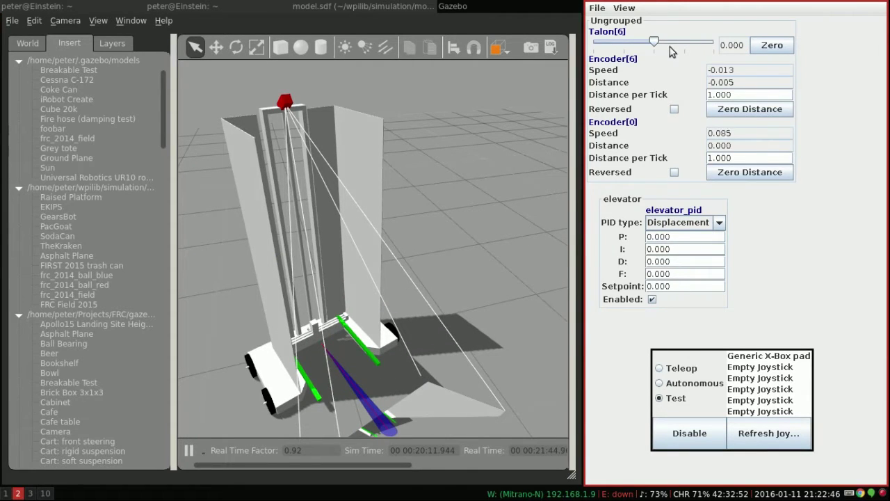
Drive Talon[6] at 0.490, zero it, and disable the elevator PID.
drag(655, 42, 700, 43)
click(771, 45)
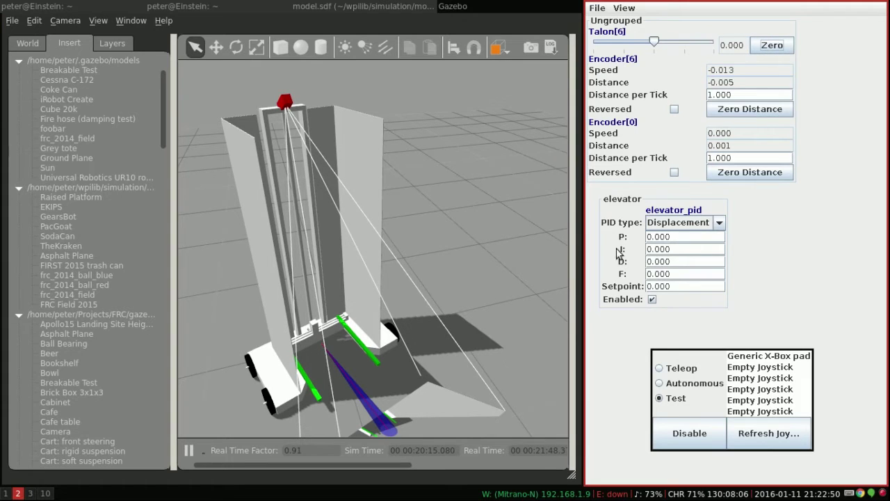
click(650, 299)
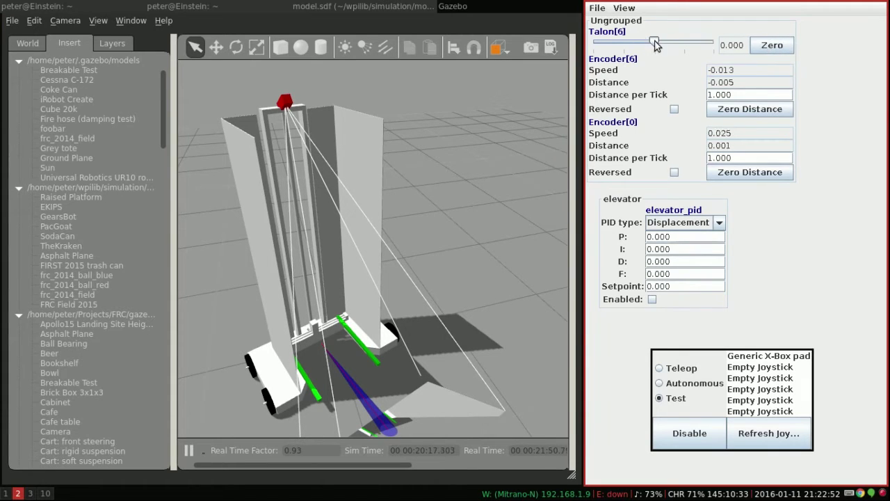
Raise the elevator three times with Talon[6] near 0.430, zeroing it after each.
drag(656, 44, 692, 42)
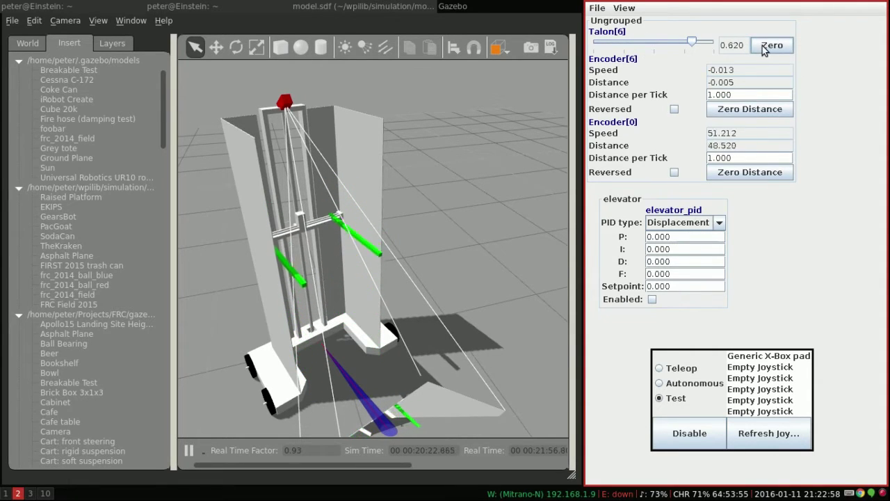
click(771, 45)
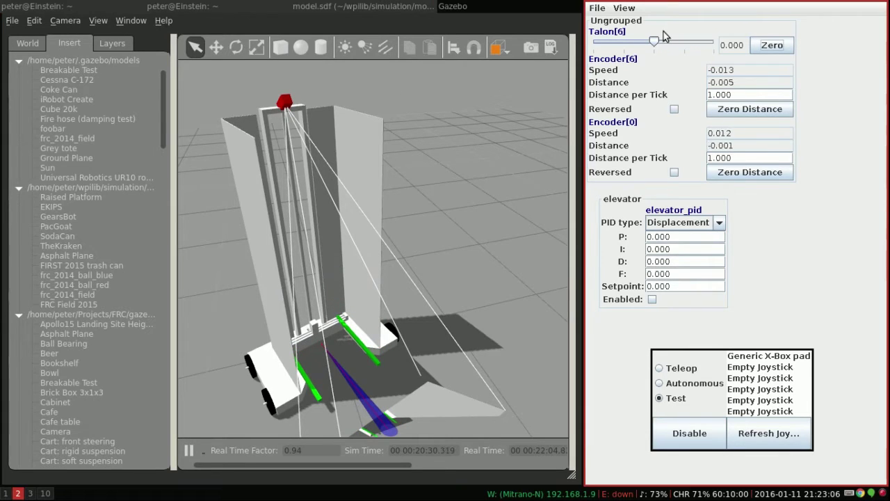
drag(655, 41, 688, 42)
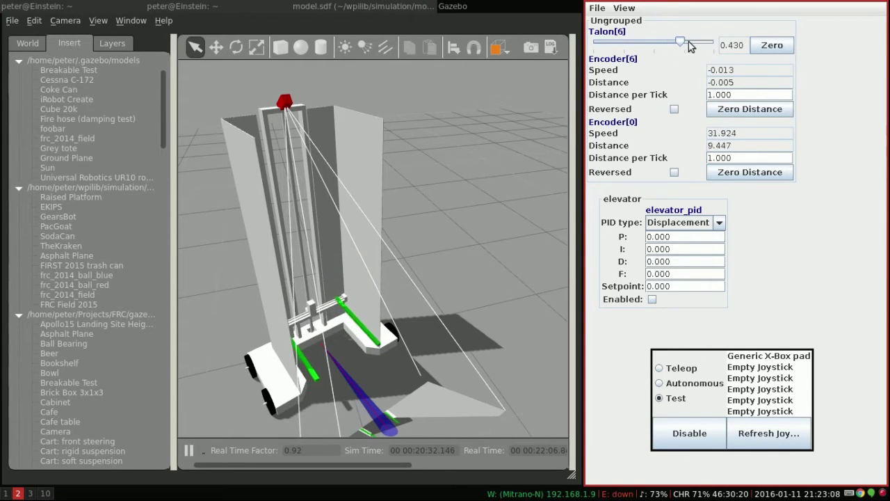
click(759, 48)
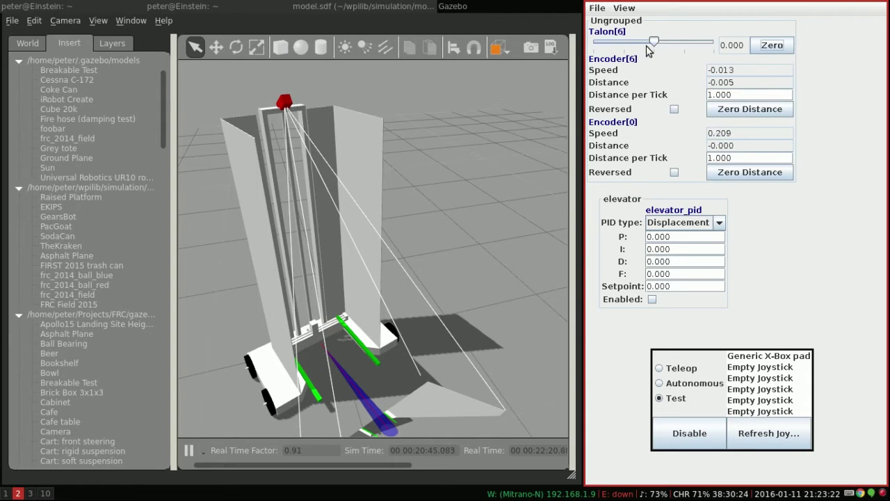
drag(653, 43, 692, 44)
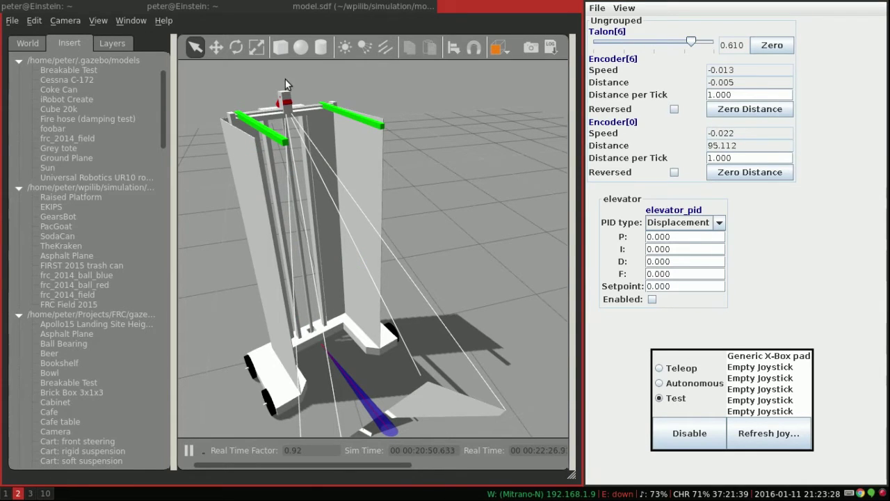
click(771, 45)
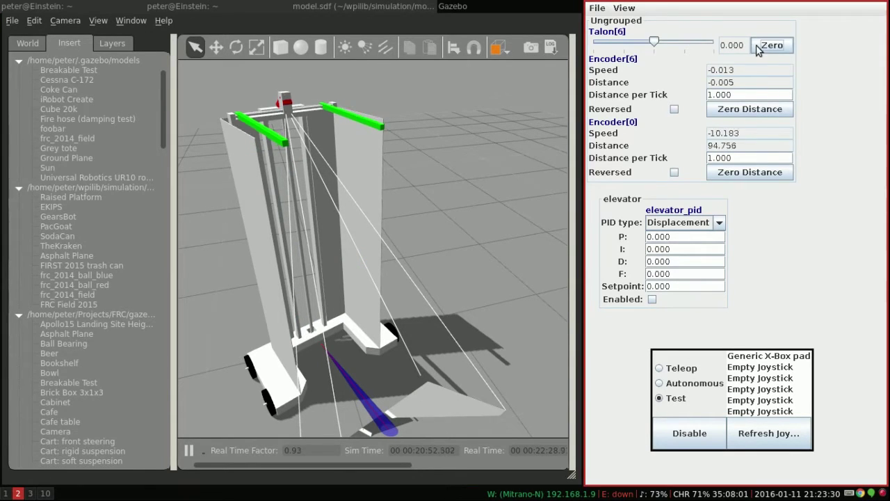
Enable the elevator PID with setpoint 50 and a P gain of 1.
click(652, 299)
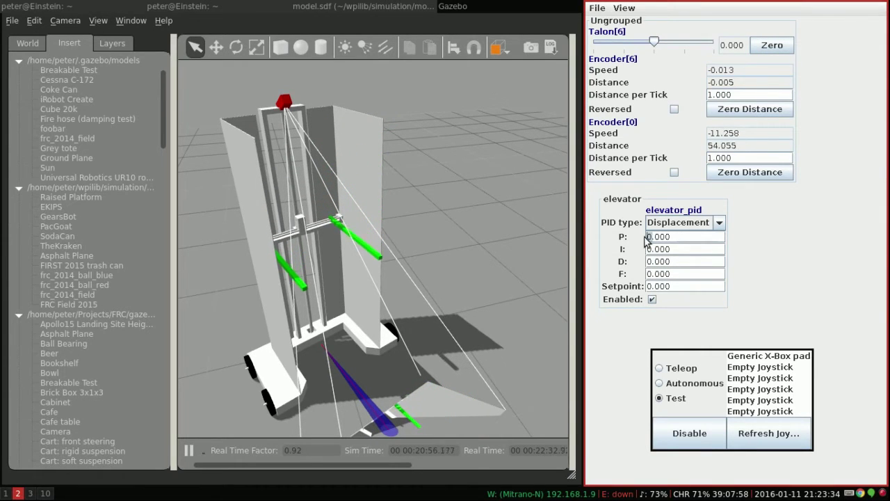
double_click(650, 285)
text(50.000)
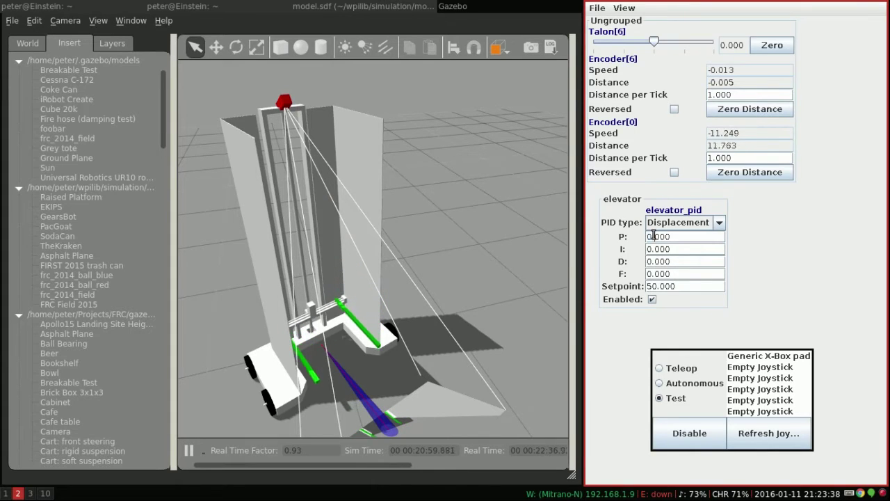
key(shift+Tab)
key(shift+Tab)
key(shift+Tab)
key(shift+Tab)
key(BackSpace)
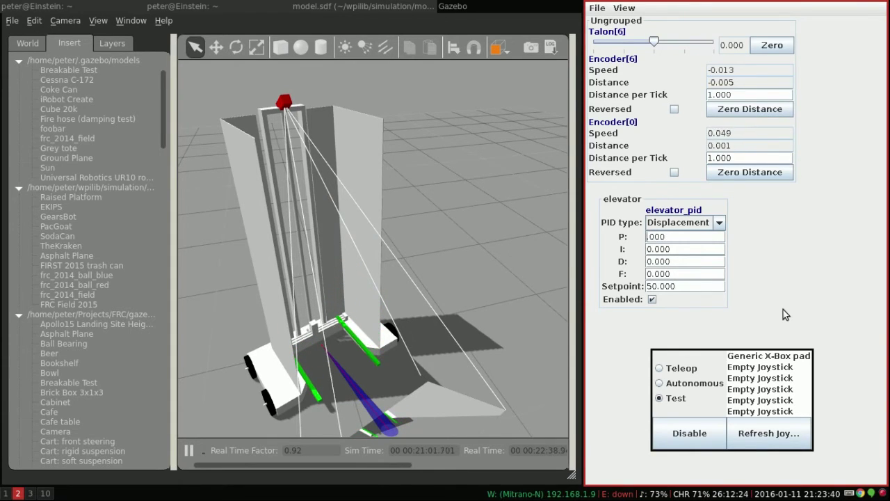
text(1)
key(Return)
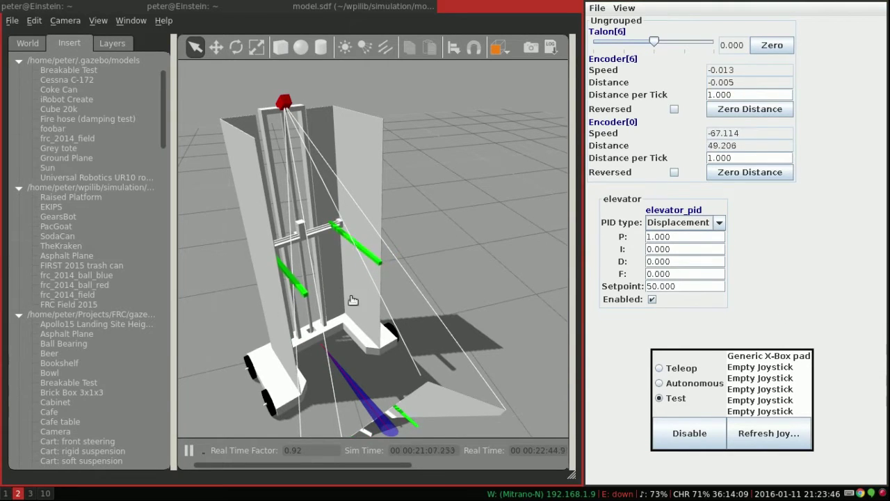
Lower the P gain to 0.100 and apply a new setpoint.
click(657, 237)
key(BackSpace)
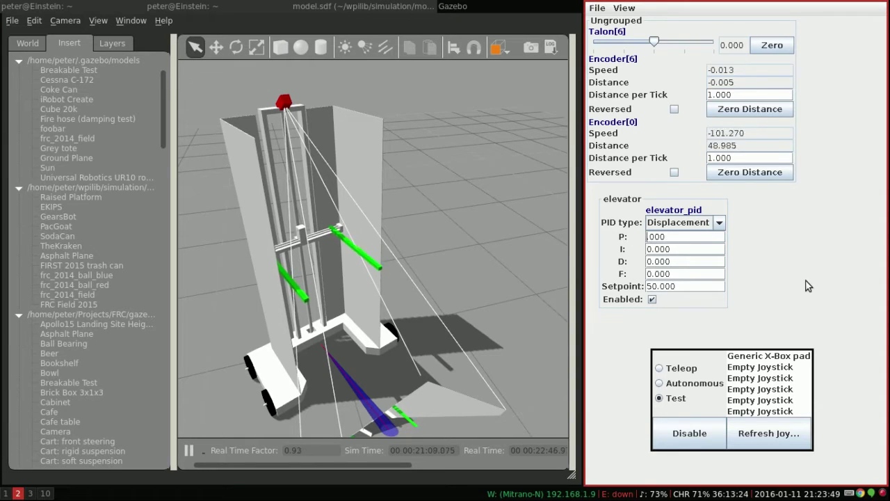
text(1)
key(Return)
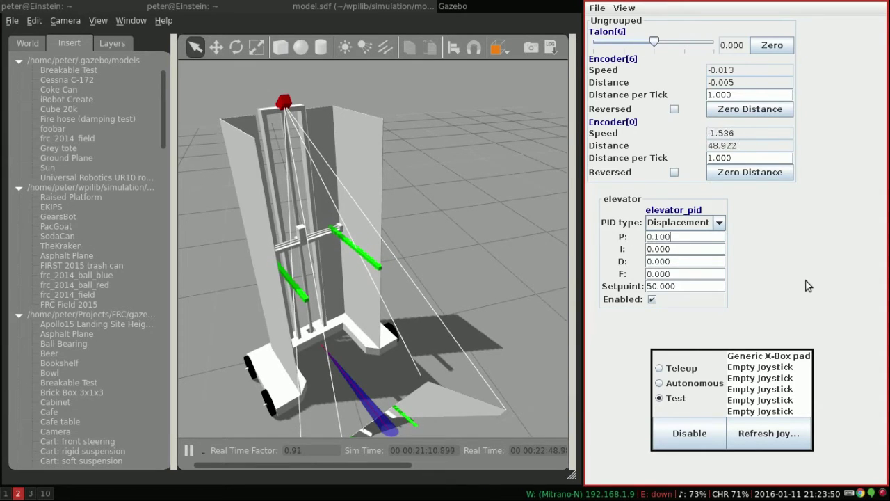
click(652, 286)
key(BackSpace)
key(Return)
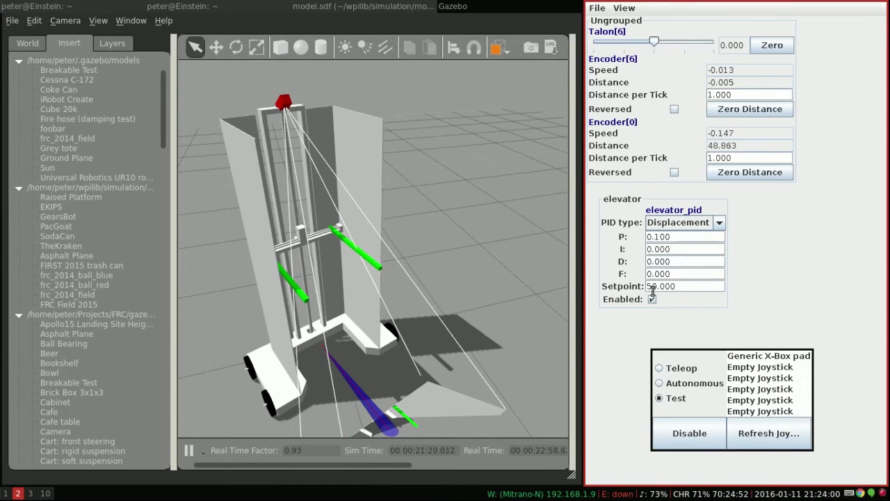
Step the elevator setpoint through 60, 70 and 20.
key(BackSpace)
text(6)
key(Return)
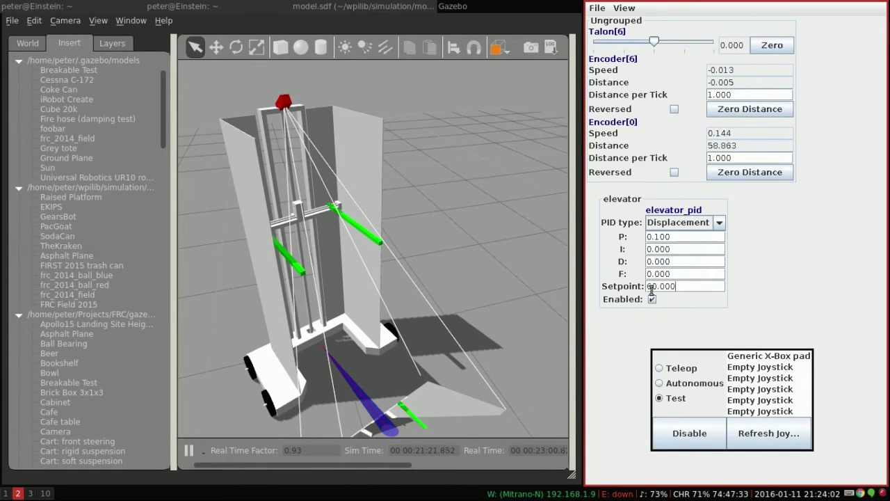
key(BackSpace)
text(7)
key(Return)
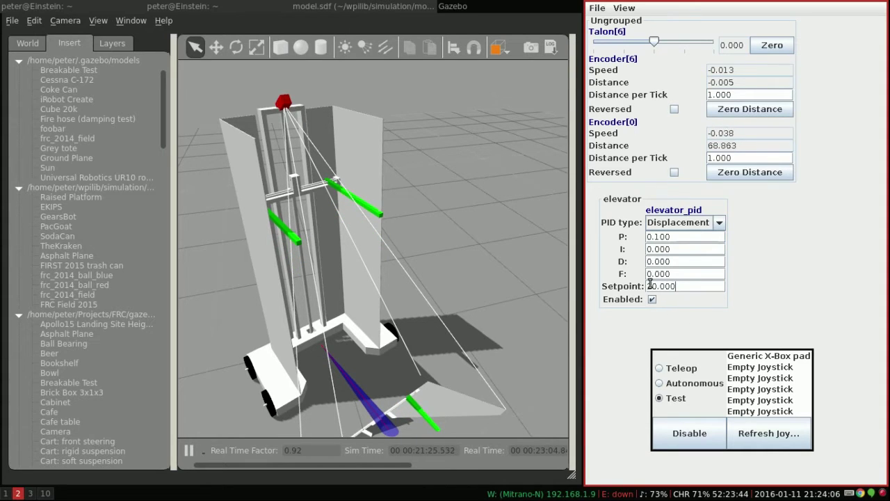
key(BackSpace)
text(2)
key(Return)
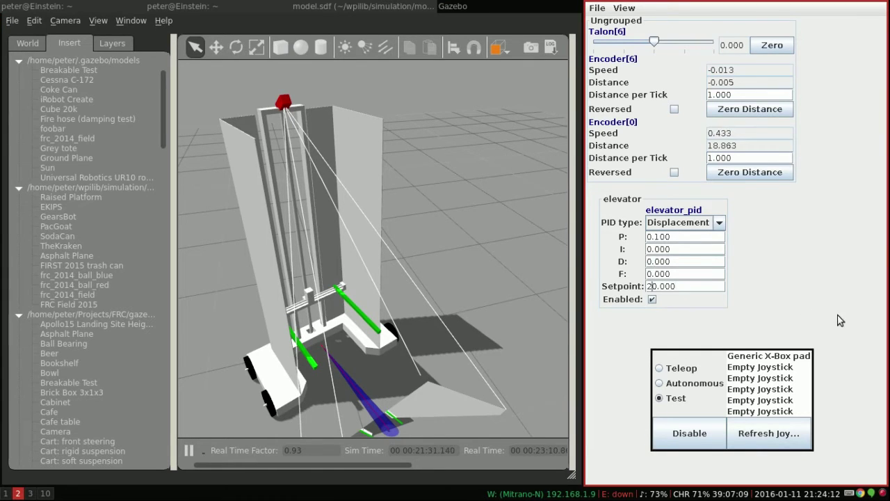
Set the elevator setpoint to 0, then back to 50.
key(BackSpace)
key(Return)
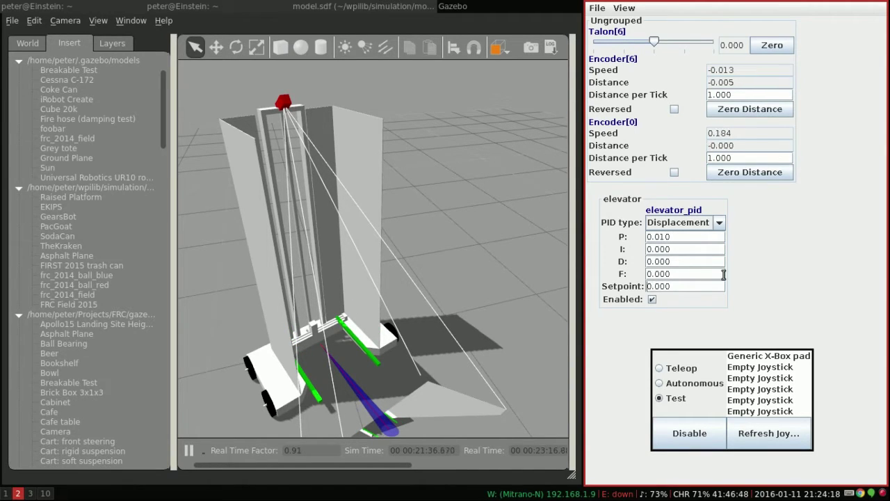
key(Return)
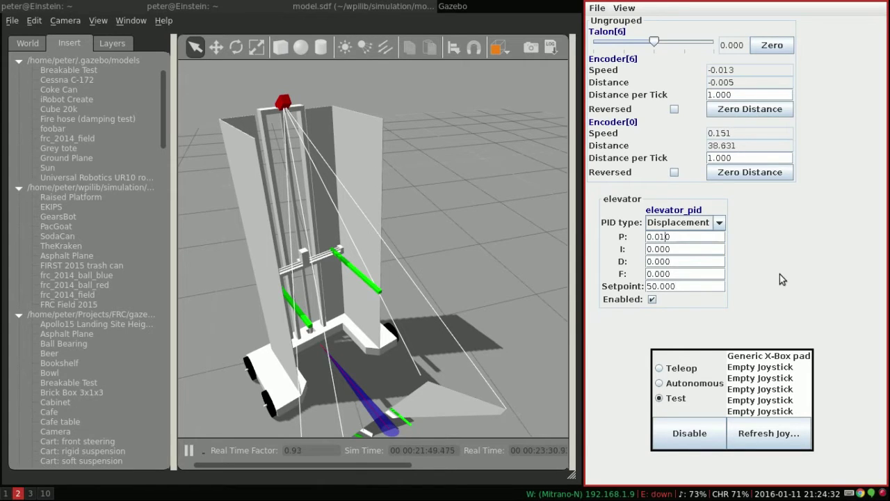
Raise the P gain step by step toward 0.150.
key(BackSpace)
text(2)
key(Return)
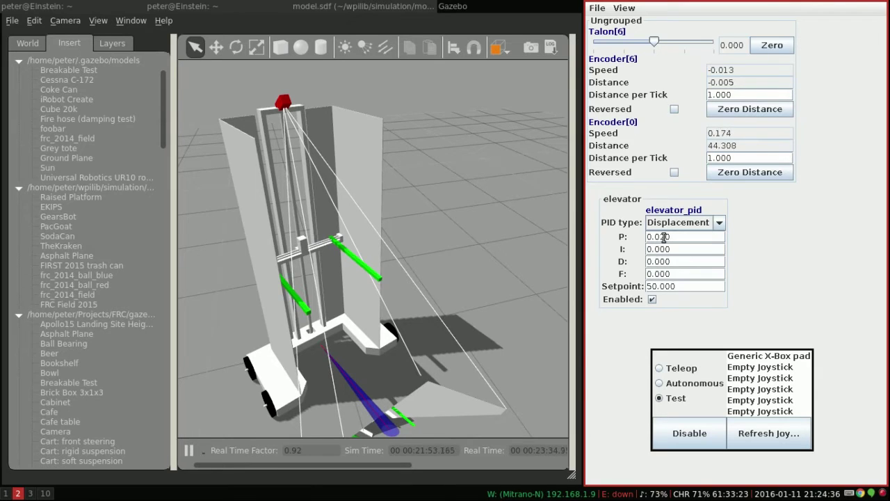
key(BackSpace)
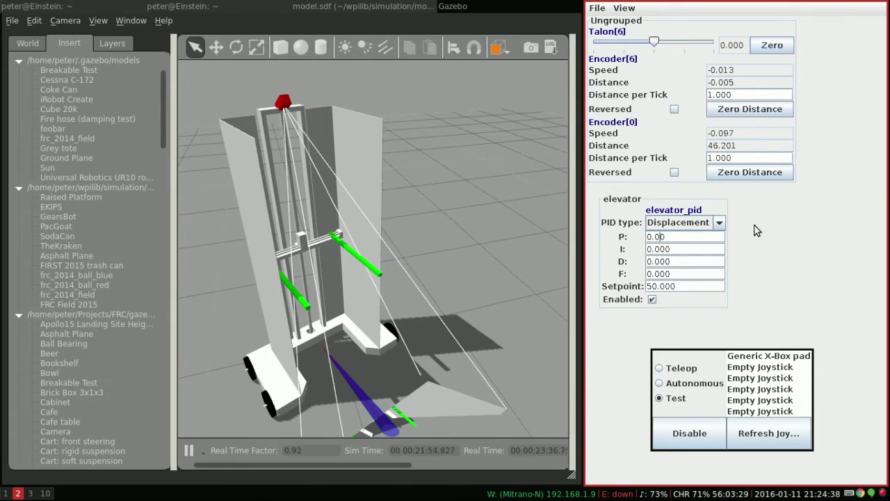
text(4)
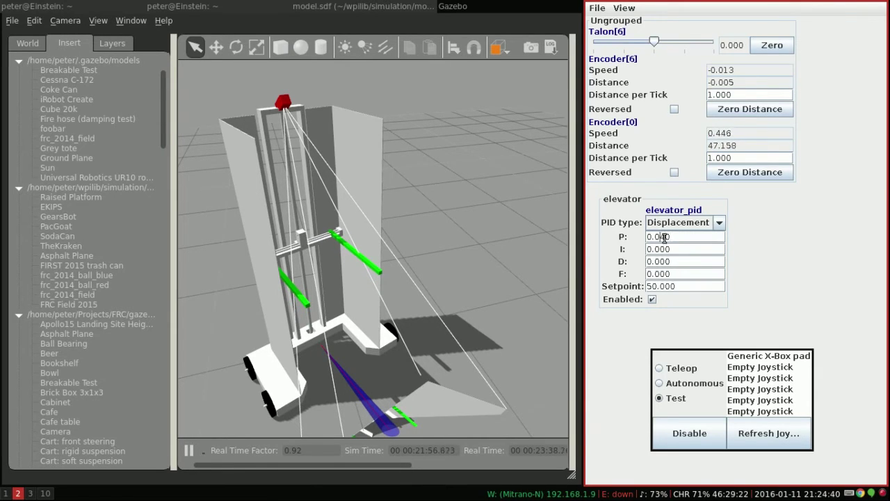
text(6)
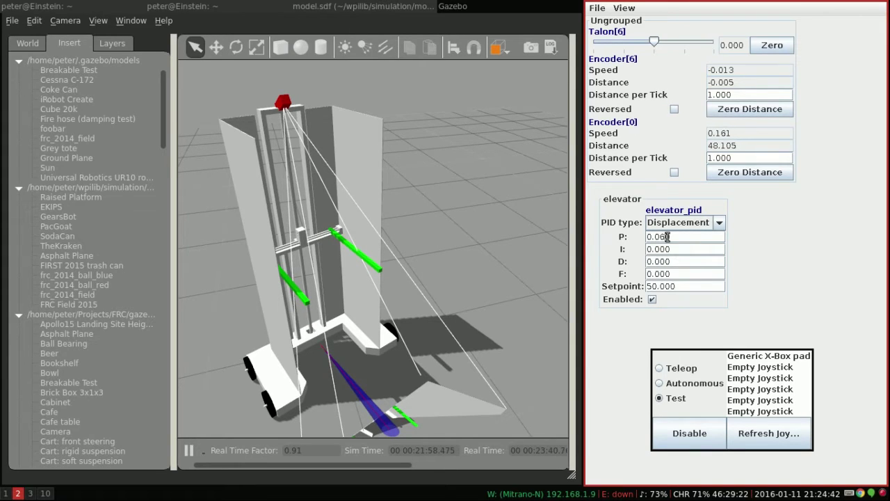
key(BackSpace)
text(8)
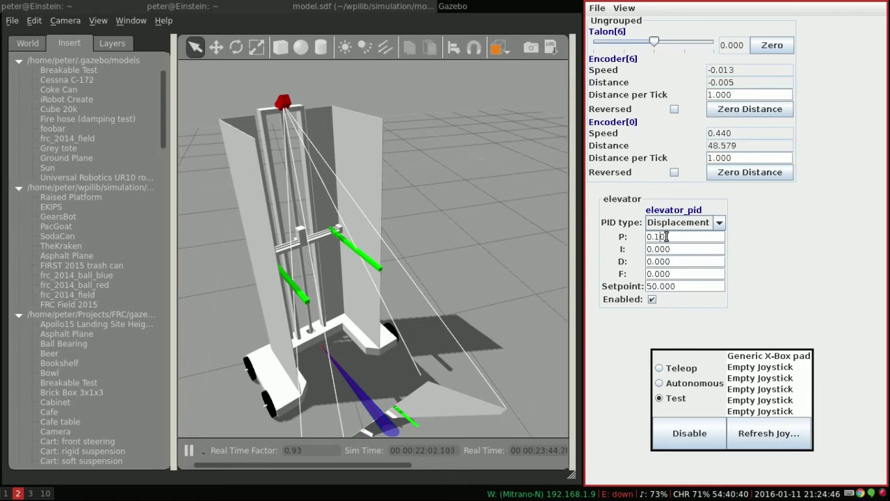
text(0)
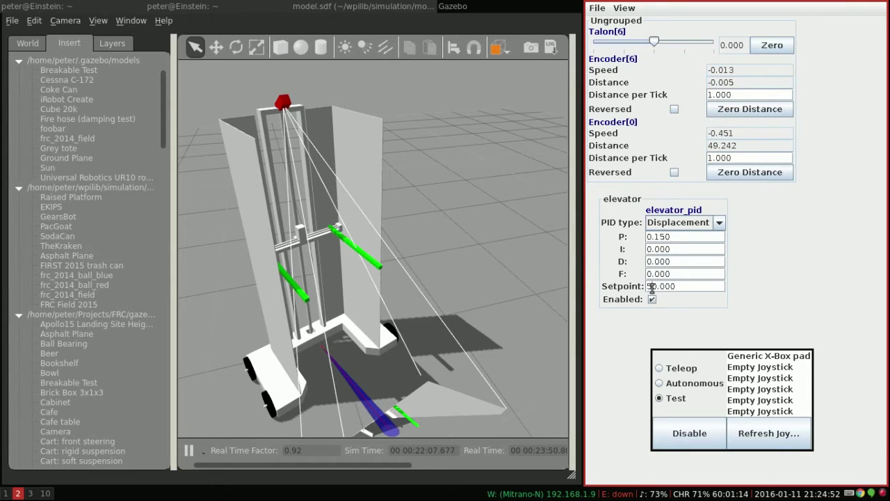
Drop the setpoint to 0, then begin entering a setpoint of 80.
key(BackSpace)
key(Return)
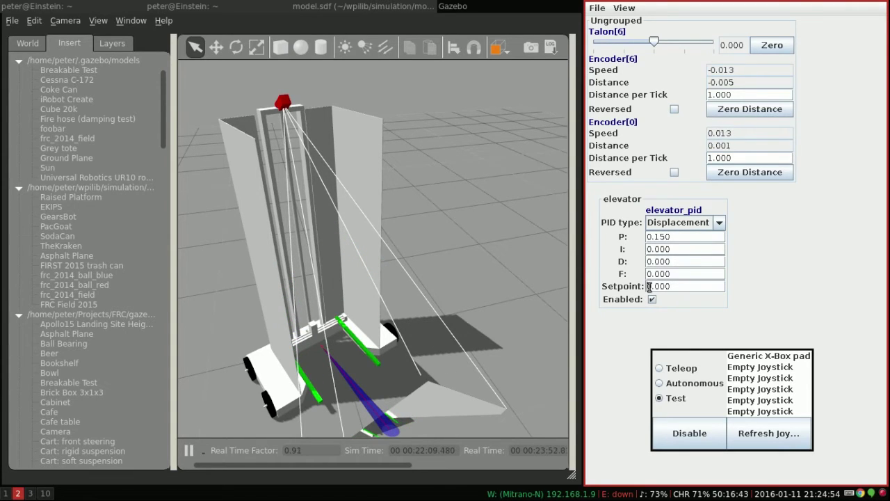
key(Return)
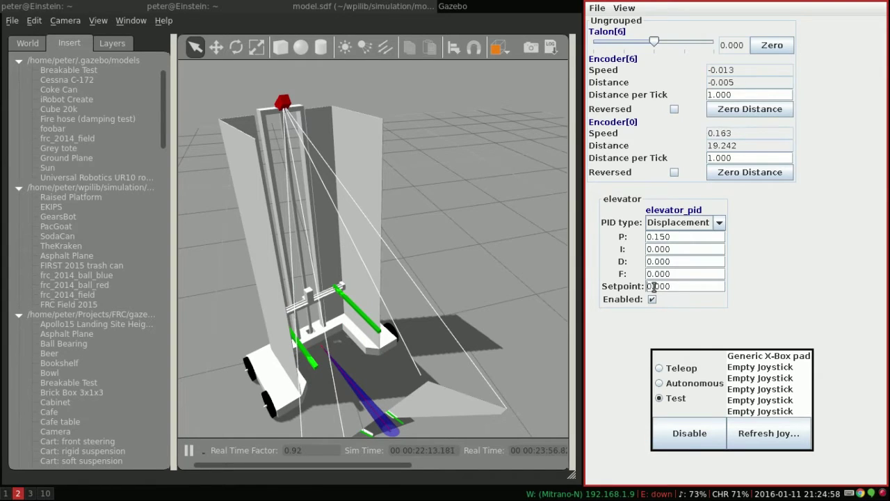
text(8)
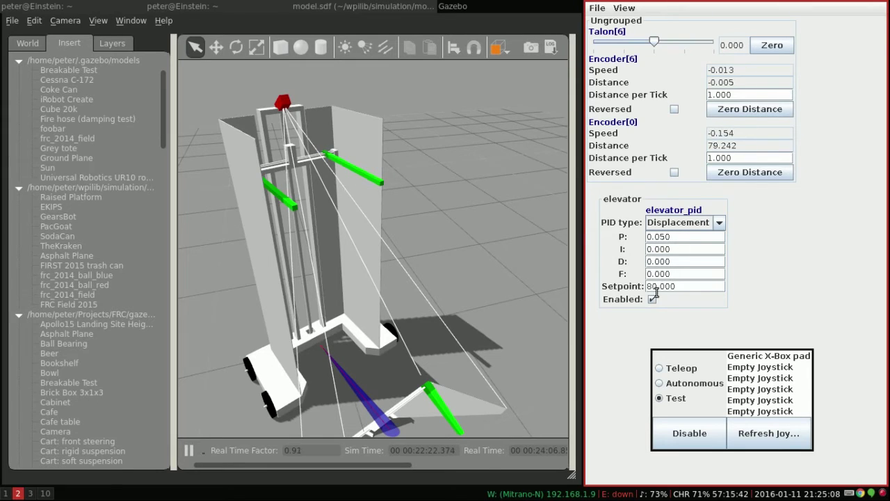
Step the elevator setpoint through 20, 50 and back to 20.
click(652, 286)
key(BackSpace)
text(2)
key(Return)
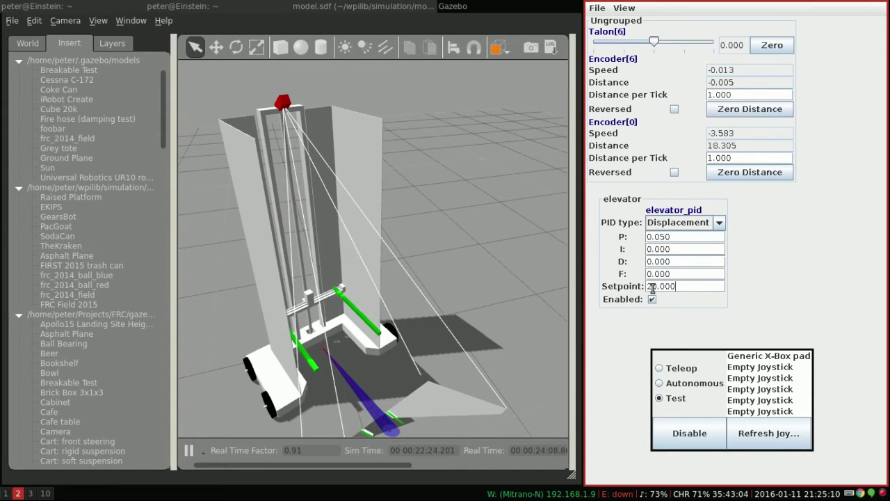
click(651, 287)
key(BackSpace)
text(5)
key(Return)
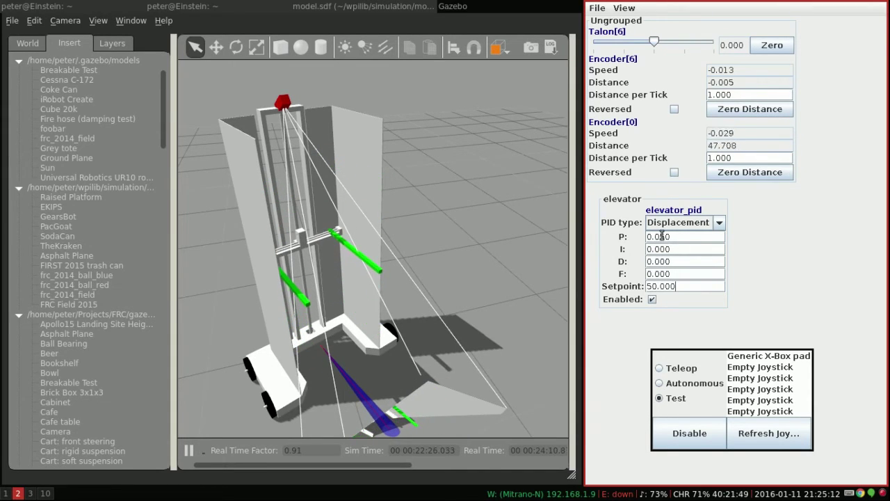
click(651, 287)
key(BackSpace)
text(2)
key(Return)
Set the setpoint to 40, then 80, and finally back to 40.
text(4)
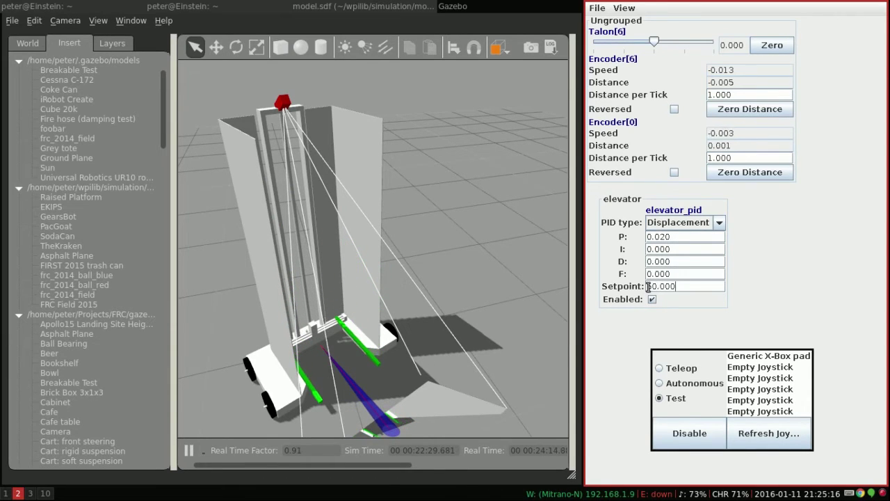
key(Return)
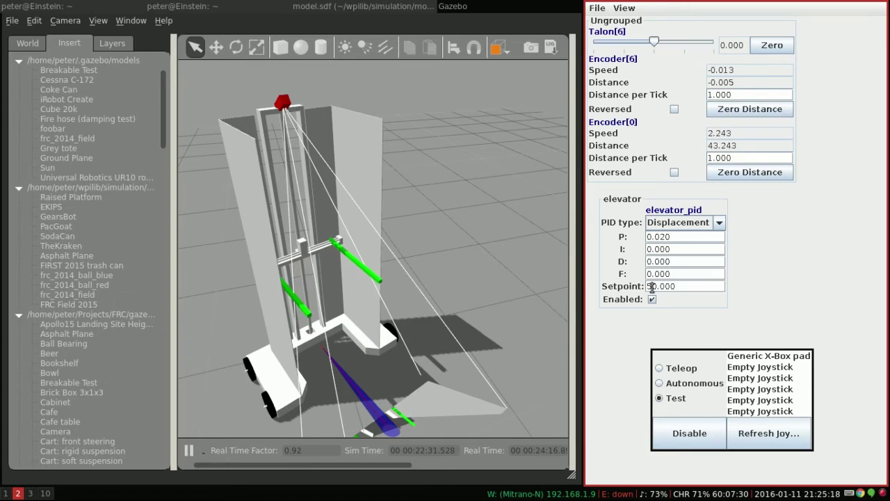
click(648, 287)
key(BackSpace)
text(8)
key(Return)
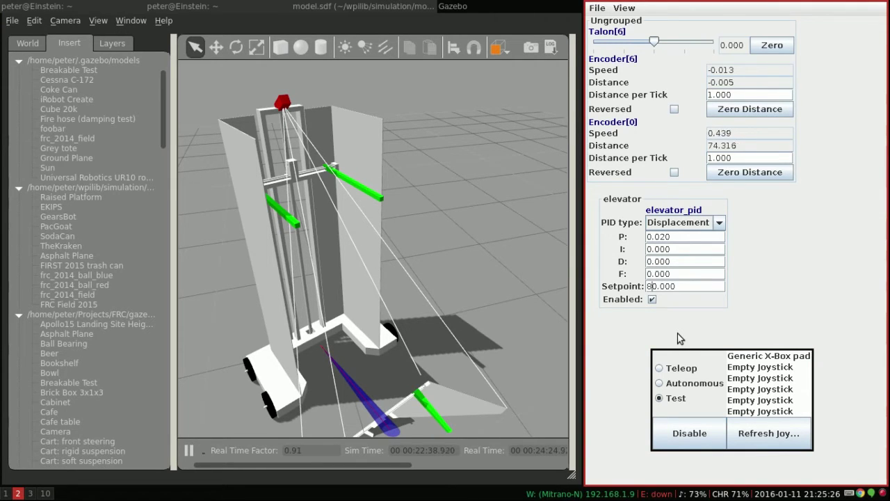
key(BackSpace)
text(4)
key(Return)
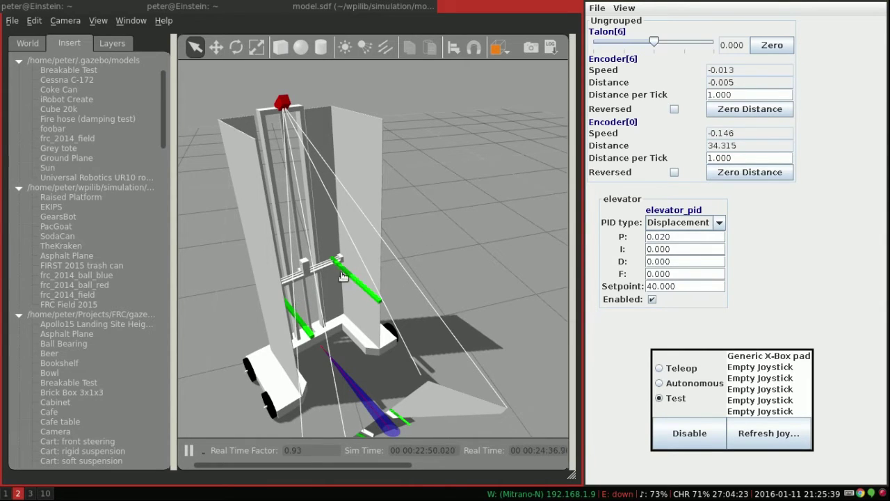
Enter an I gain of 0.1, then toggle Enabled on and off to retest.
double_click(658, 249)
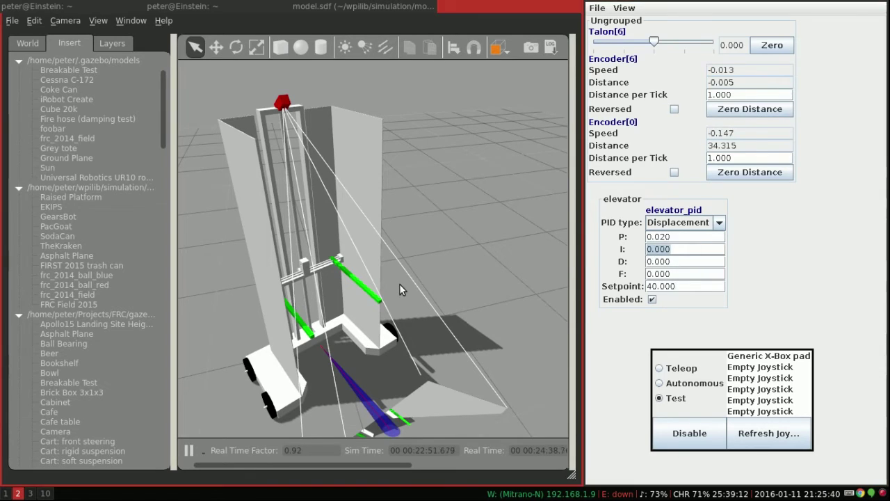
click(653, 251)
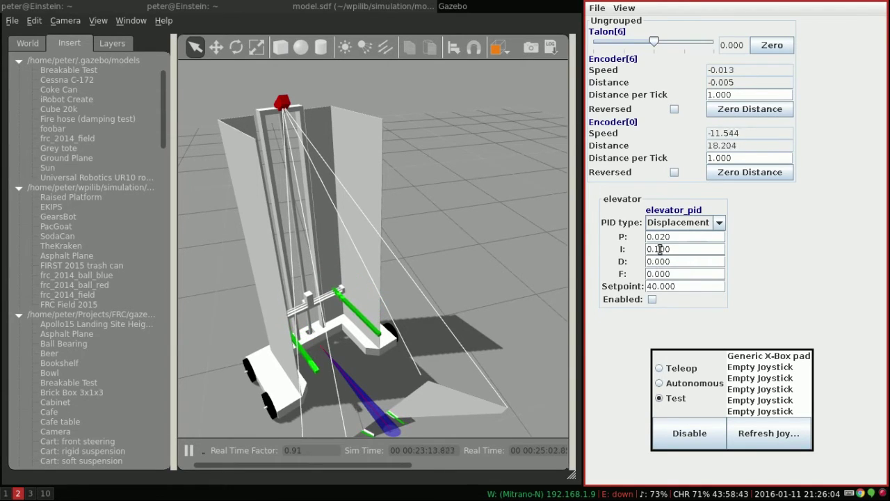
click(652, 299)
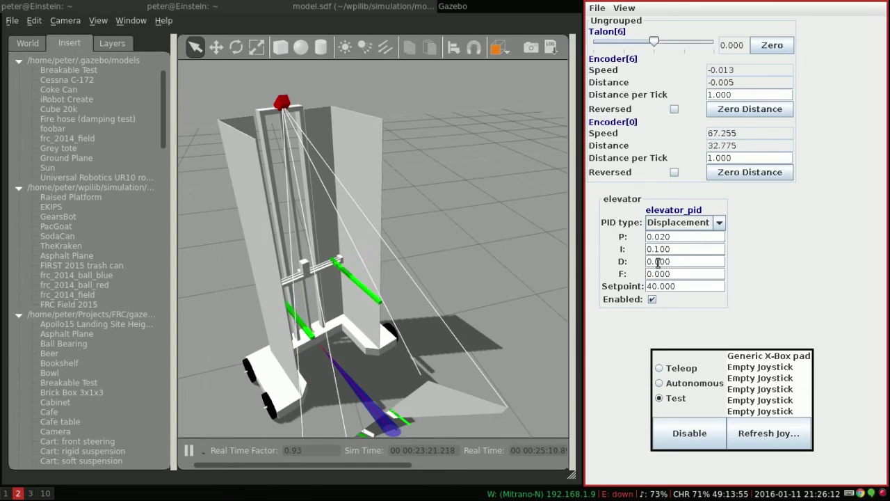
click(651, 300)
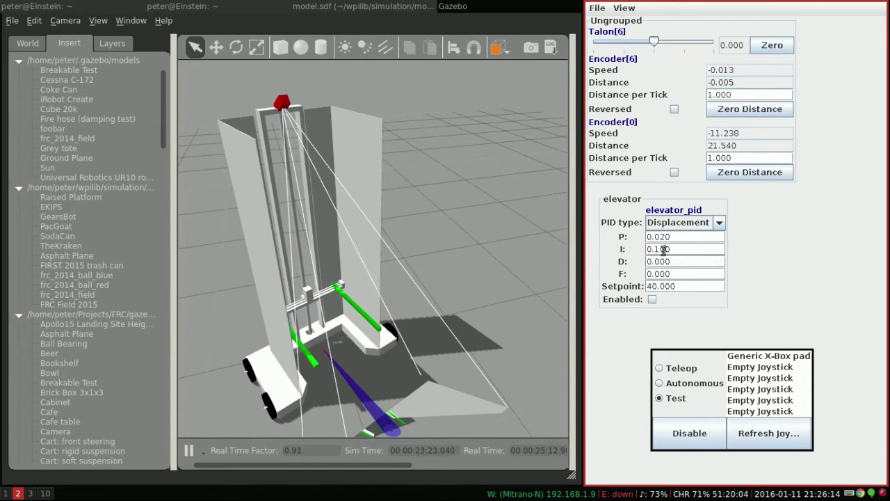
Retest the controller by toggling Enabled, changing the I gain to 0.001 between trials.
click(652, 299)
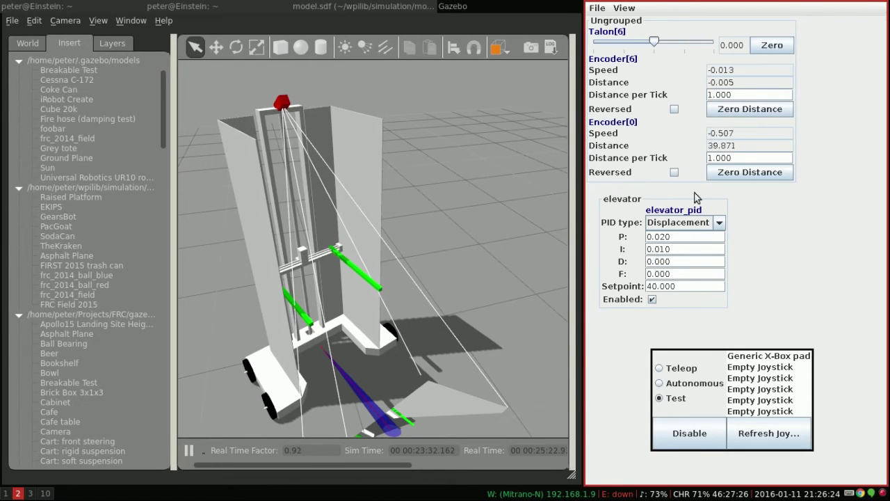
click(651, 299)
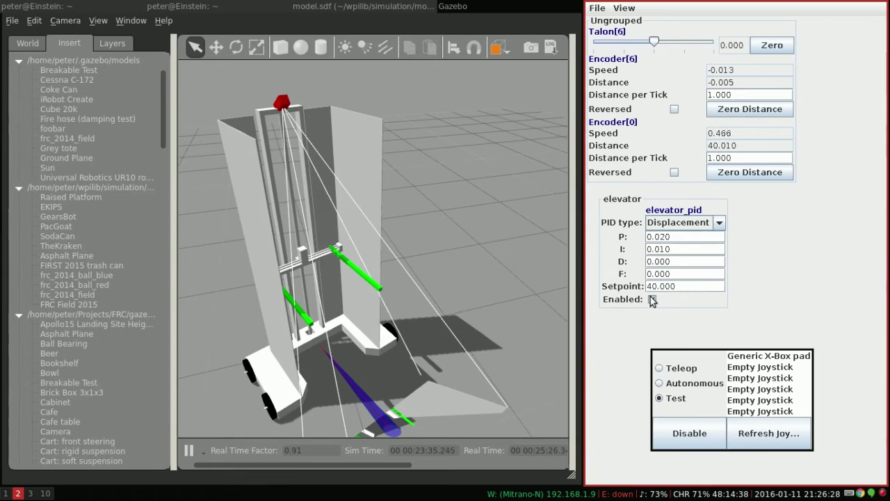
double_click(668, 248)
text(0.001)
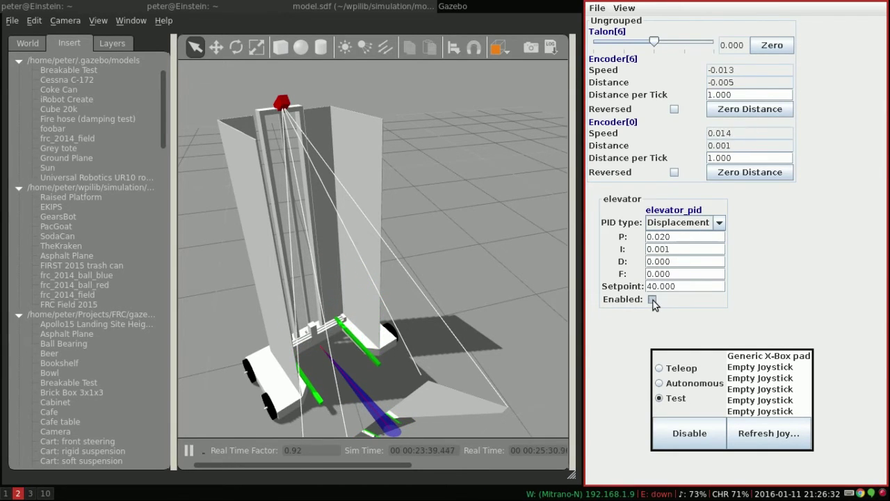
click(652, 300)
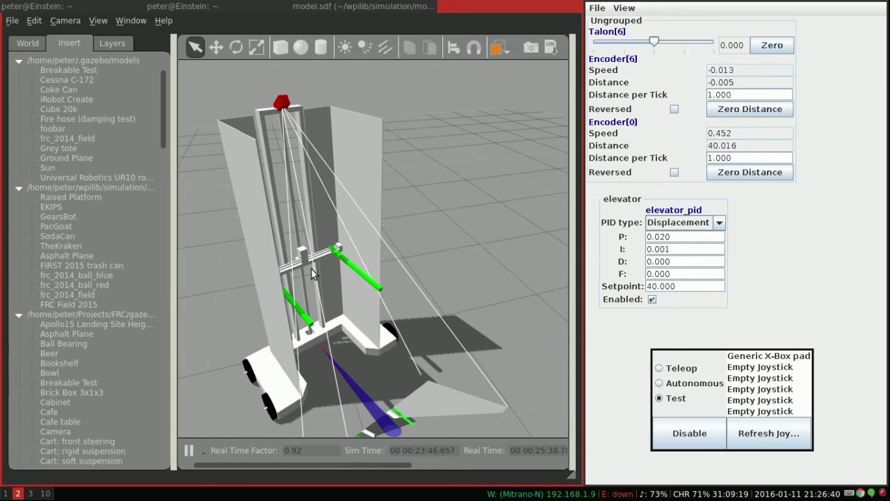
click(652, 299)
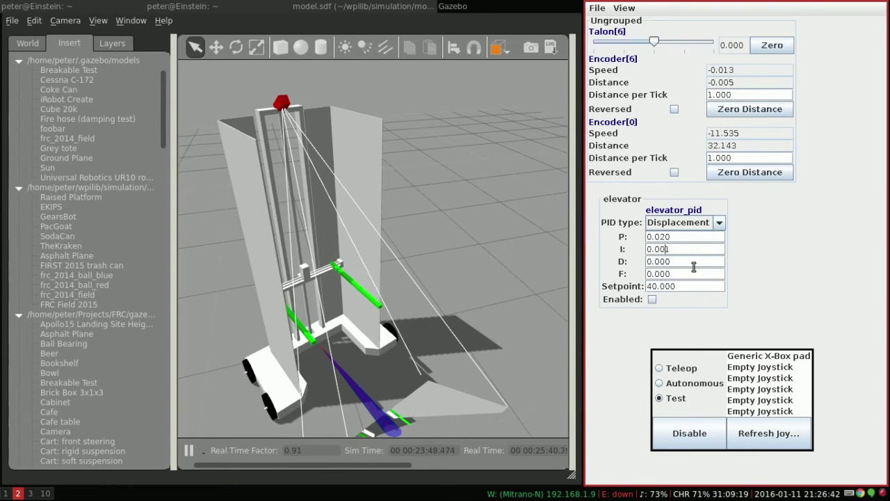
click(651, 300)
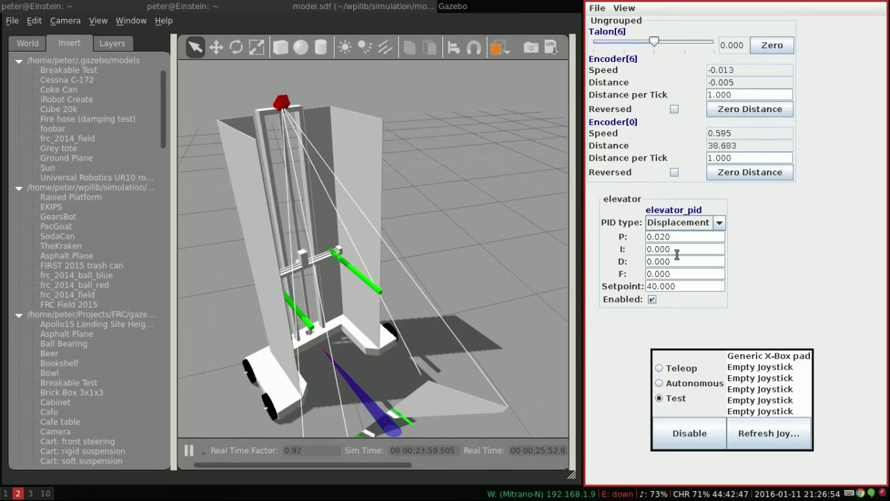
Disable the controller, change the I gain to 0.0002, and re-enable it.
click(652, 299)
click(676, 249)
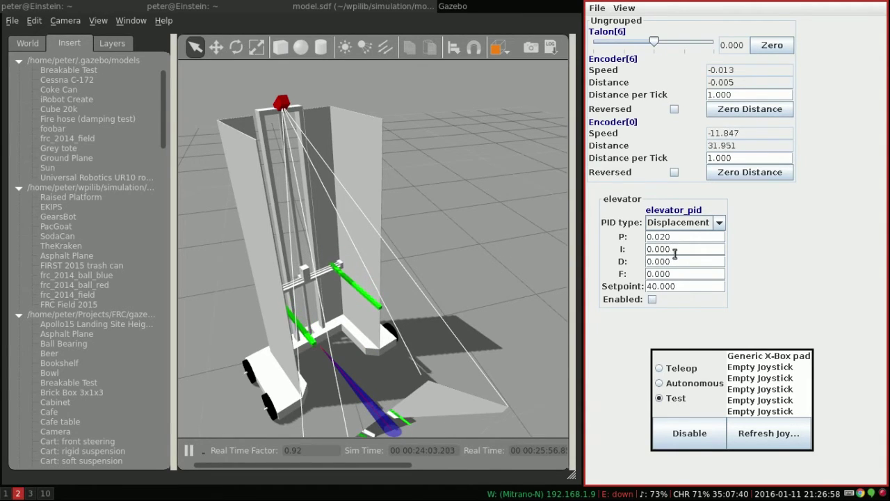
text(2)
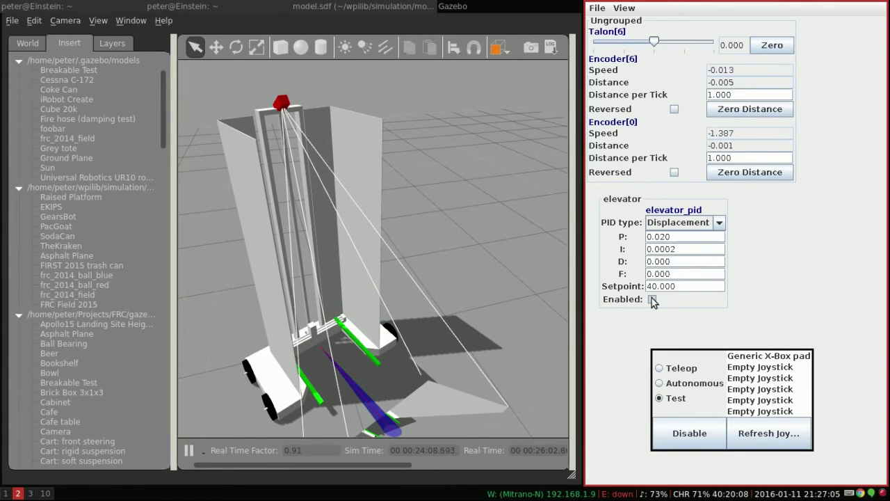
click(652, 299)
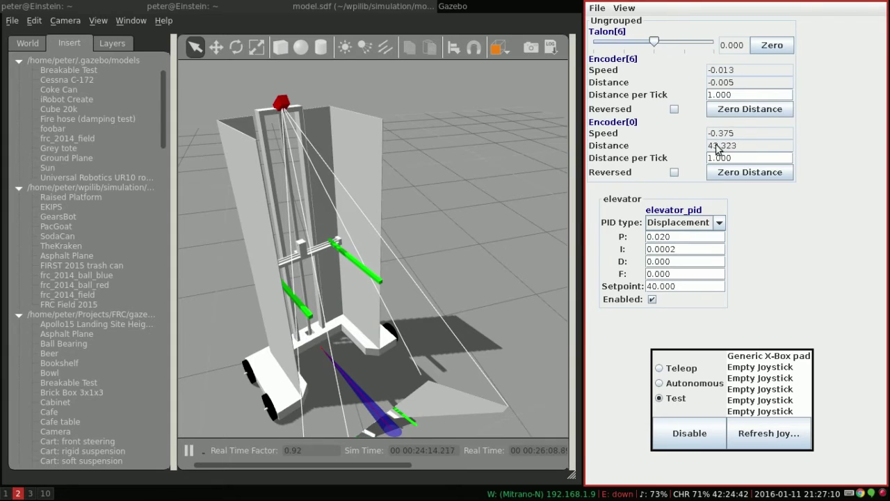
Try a revised I gain with a disable/enable retest, then commit 0.0002.
click(674, 248)
text(2)
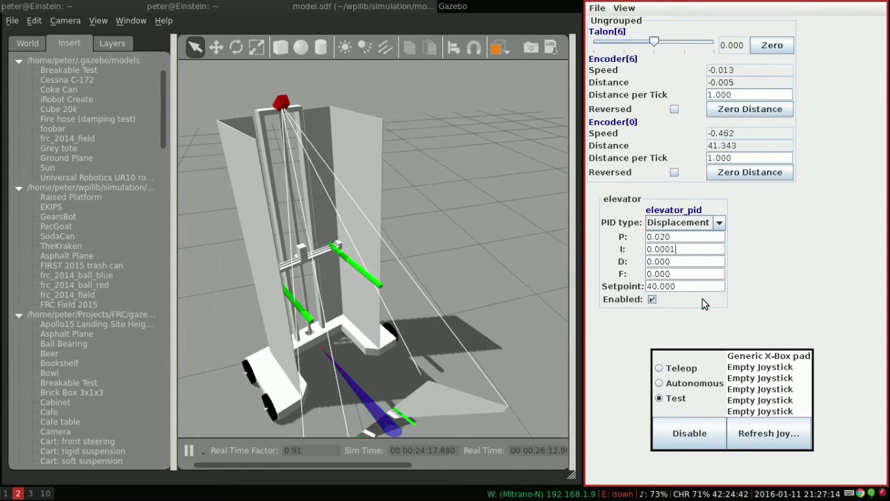
text(5)
key(Return)
click(653, 300)
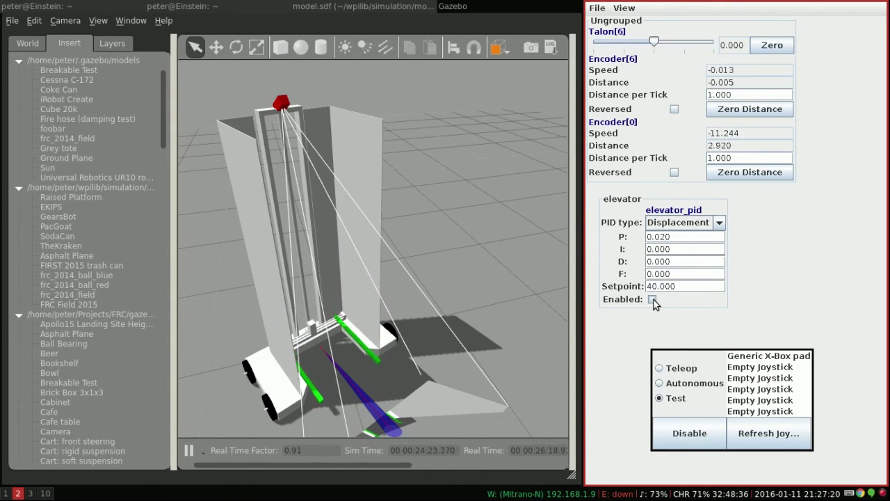
click(652, 300)
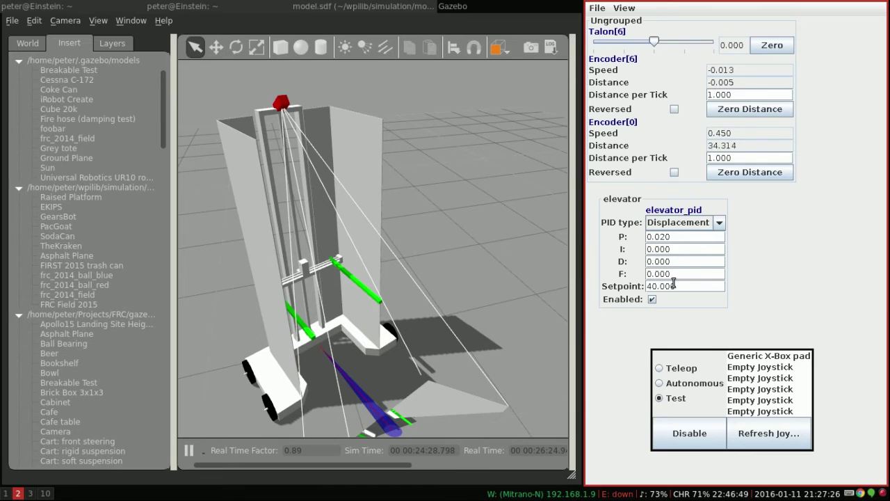
click(673, 249)
text(2)
key(Return)
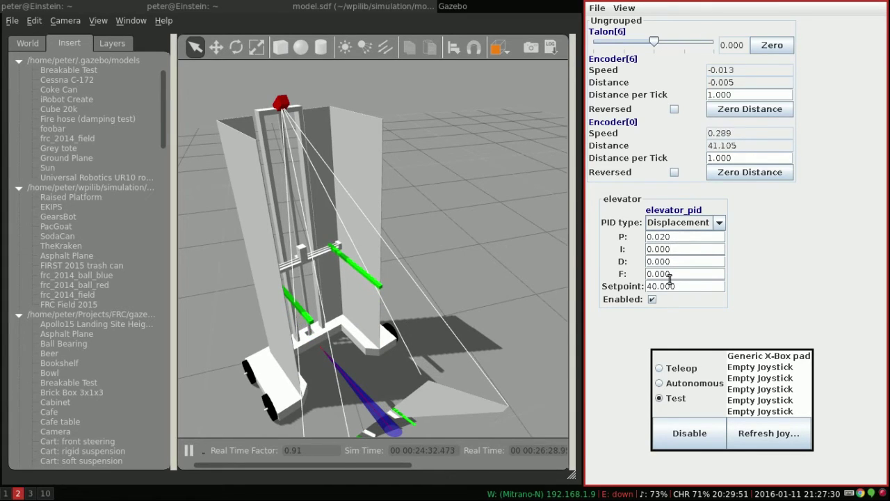
Change the elevator setpoint from 40 to 0, then to 80.
click(652, 286)
key(BackSpace)
key(Return)
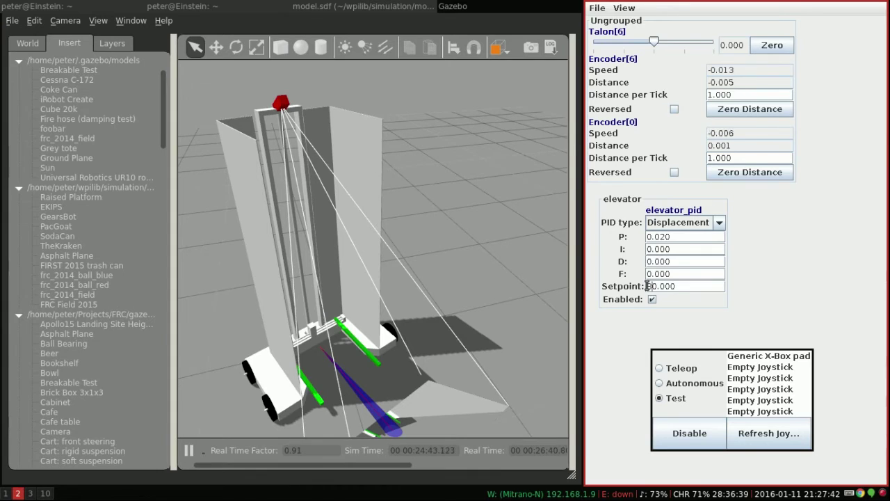
text(8)
key(Return)
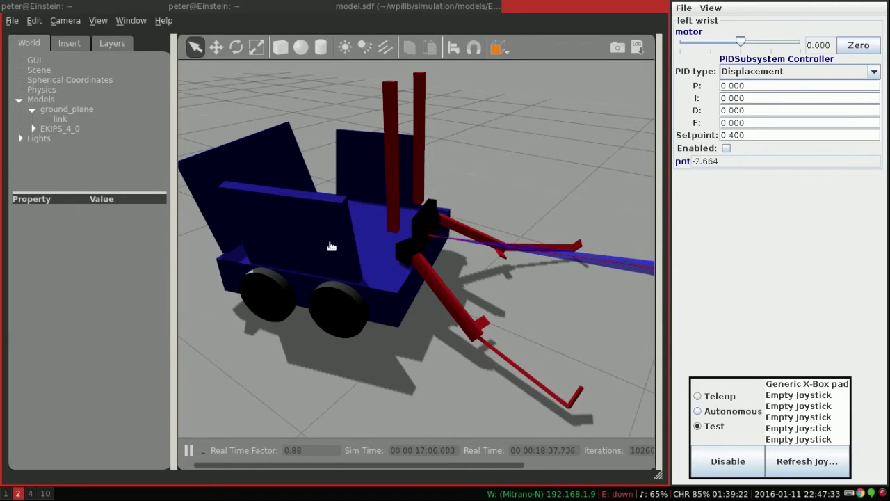
Switch to workspace 1 to bring up the EKIPS Wrist.java code in Eclipse.
key(super+1)
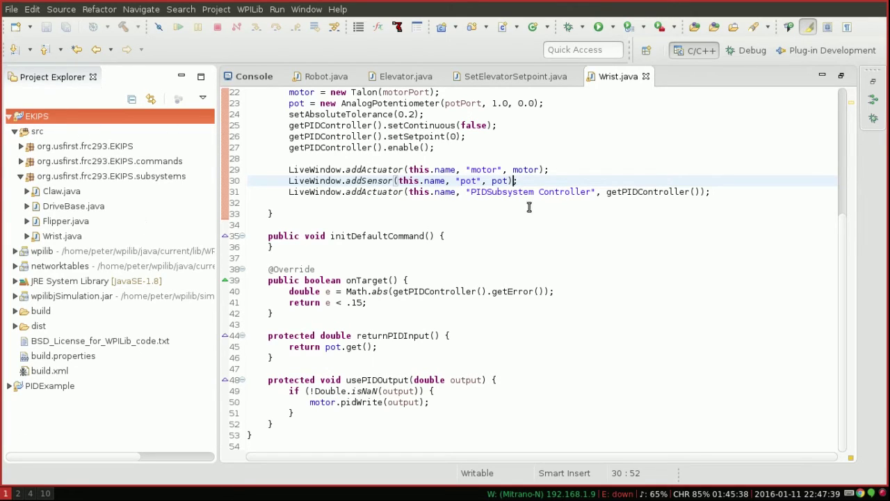
Add the missing semicolon at the end of line 30 and select the PIDSubsystem class name.
text(;)
scroll(429, 174, up, 7)
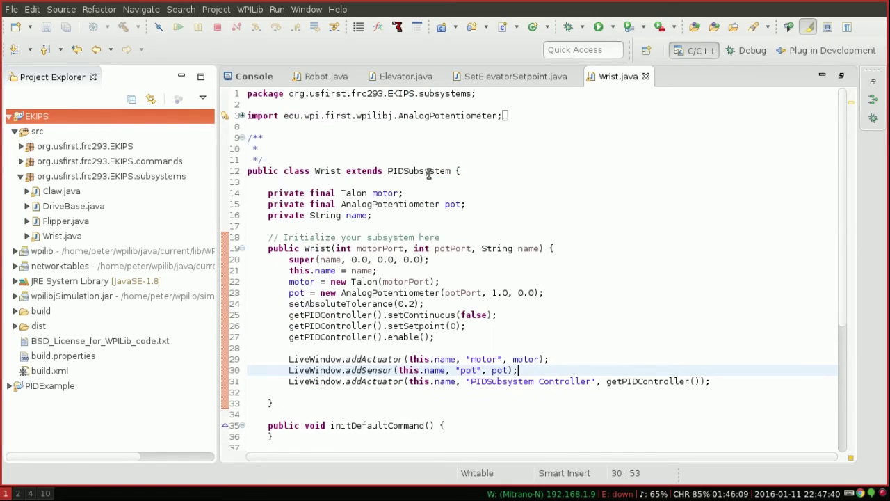
double_click(390, 174)
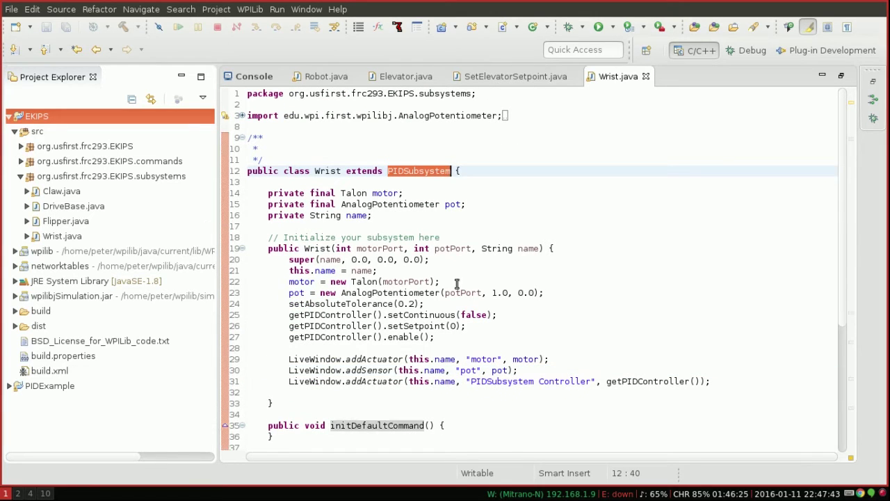
click(421, 172)
drag(388, 171, 450, 171)
Review the LiveWindow registration lines and Controller docs, then return to the Gazebo robot view.
scroll(333, 361, down, 7)
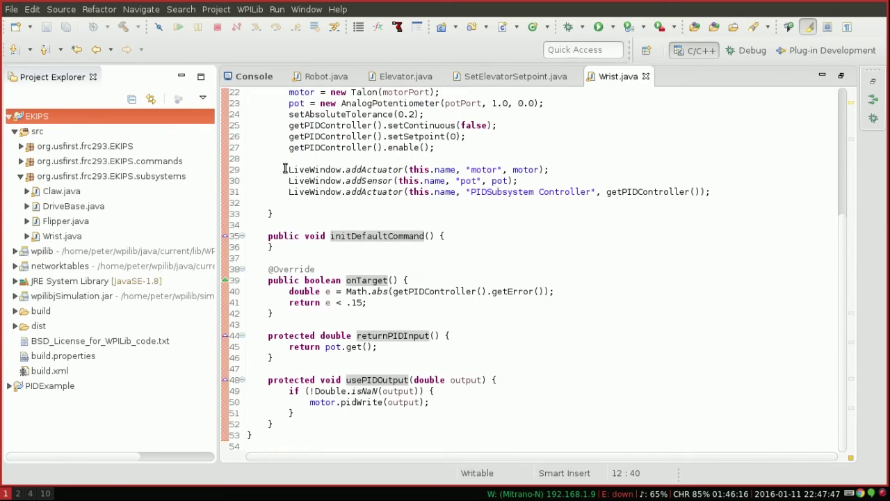
drag(285, 169, 576, 191)
click(571, 192)
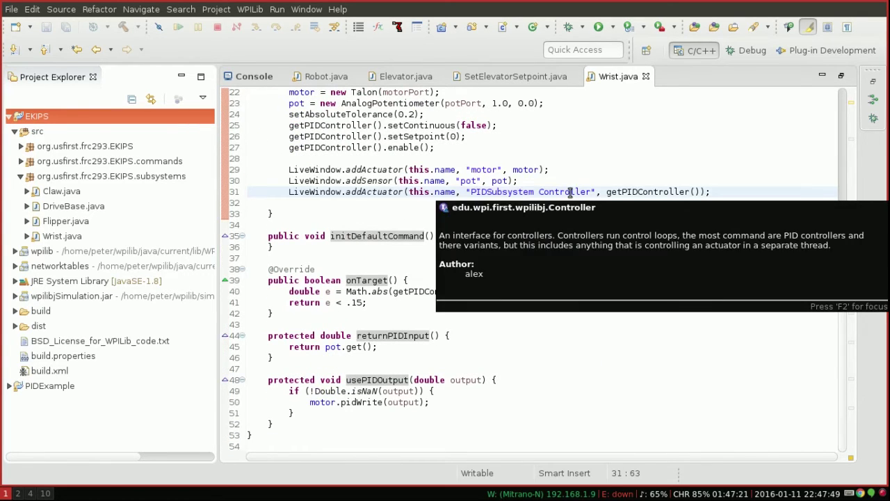
key(super+2)
drag(448, 238, 425, 249)
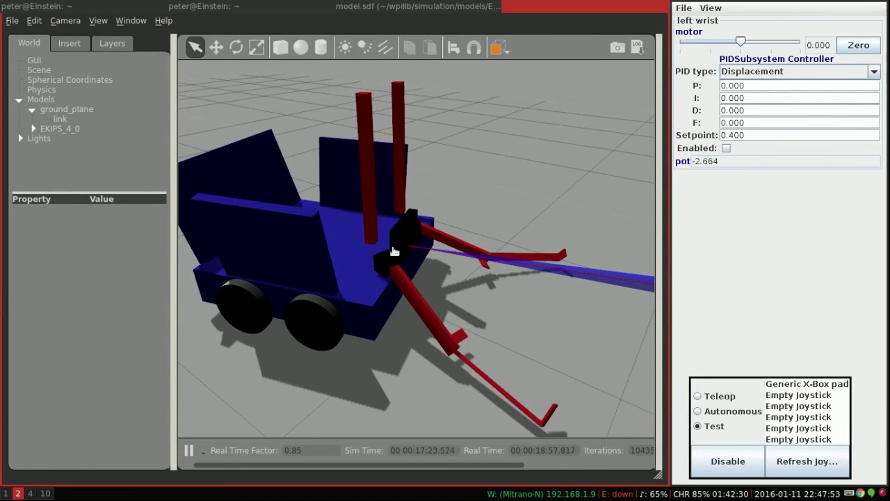
Push the left wrist motor slider toward 0.47 to swing the red arm, then zero it.
drag(394, 251, 417, 255)
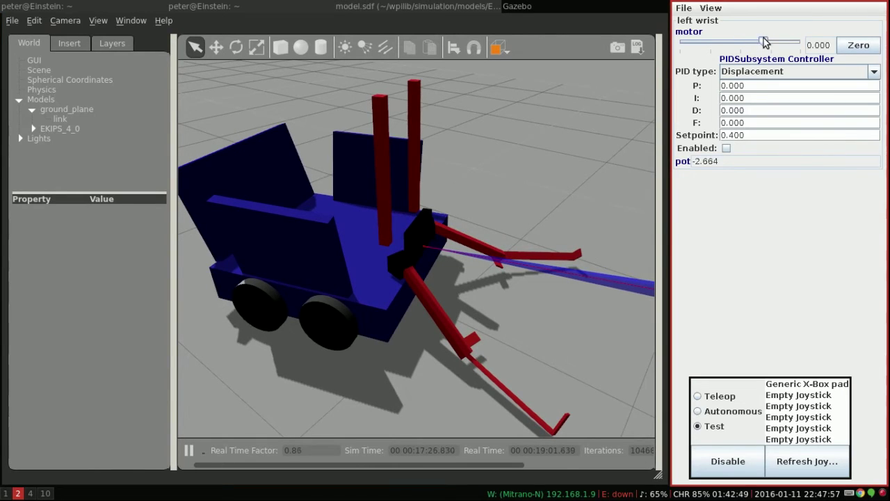
drag(710, 42, 769, 43)
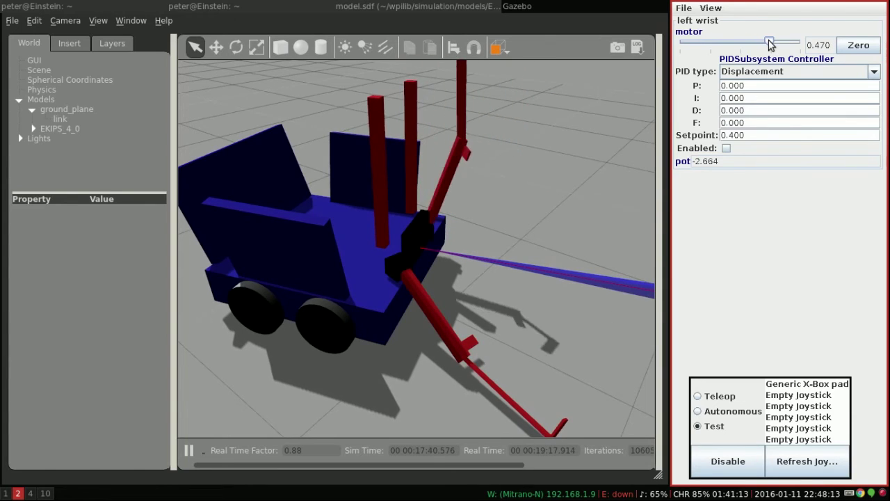
click(858, 44)
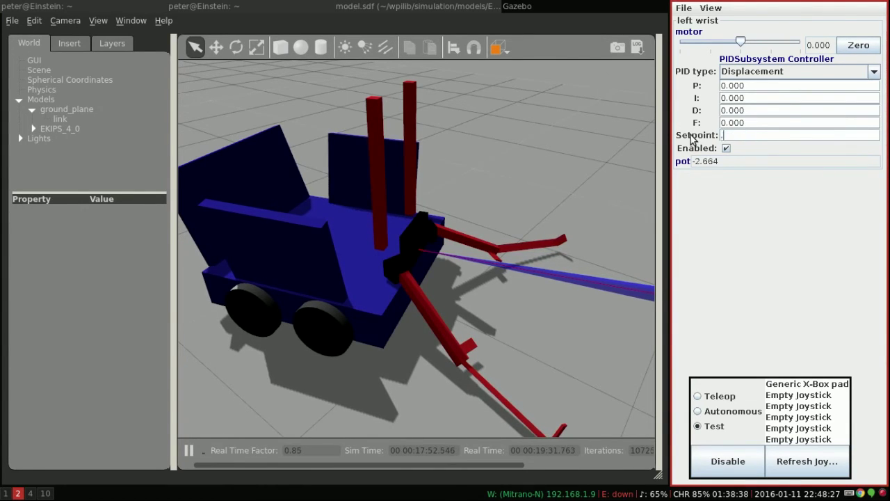
Commit a left wrist setpoint of 0 with the controller enabled, and orbit to watch the arm.
key(Return)
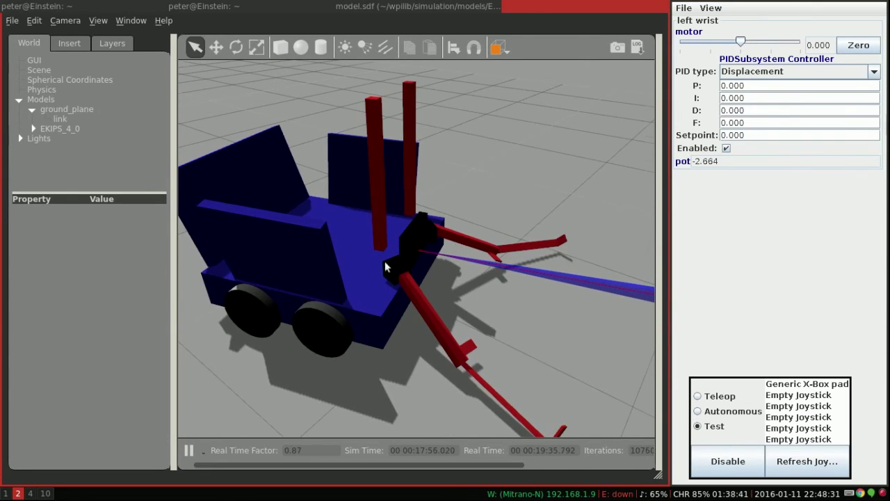
scroll(386, 267, up, 3)
scroll(491, 238, down, 3)
middle_drag(491, 238, 271, 286)
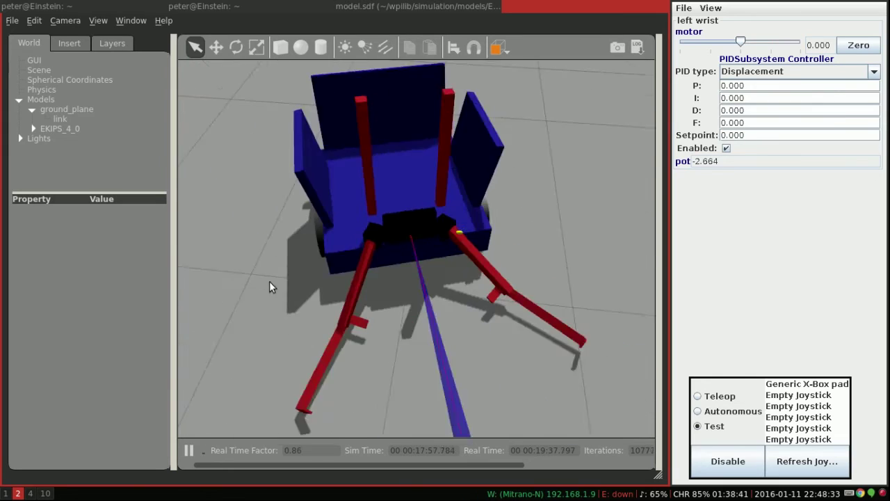
middle_drag(459, 258, 437, 207)
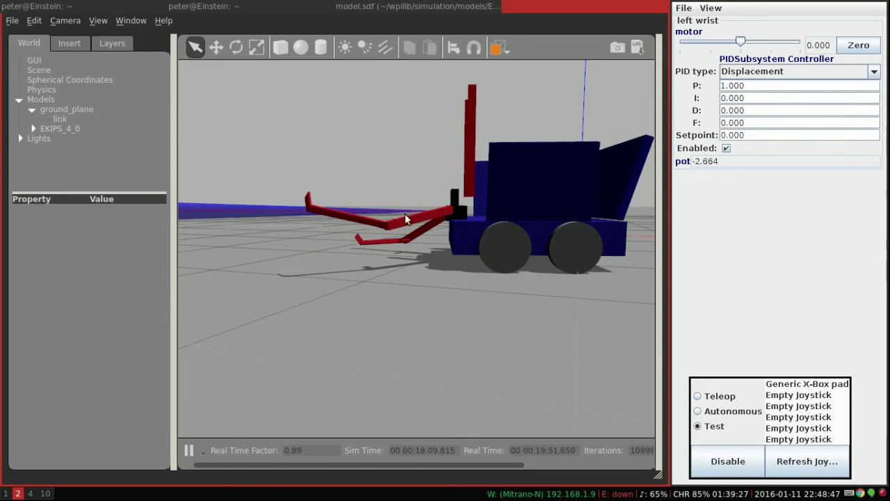
Try left wrist P gains of 1, 4 and 6, finally settling on 10.000.
double_click(721, 85)
text(1)
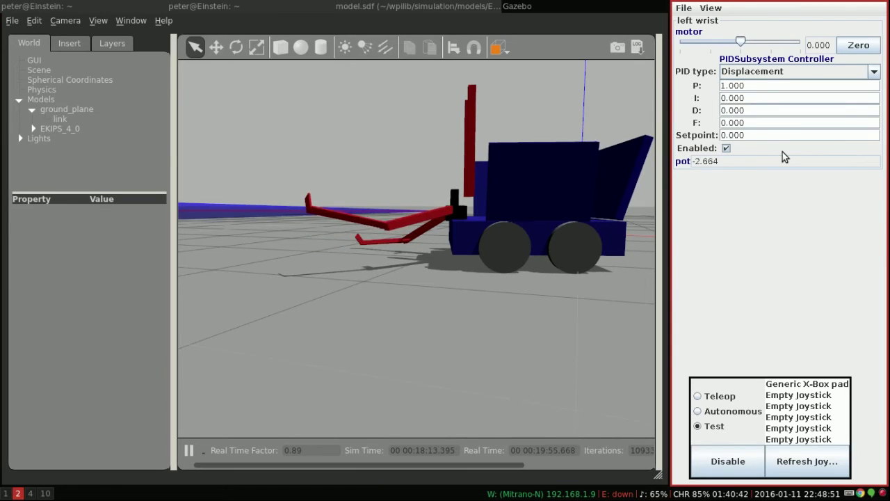
key(BackSpace)
text(4)
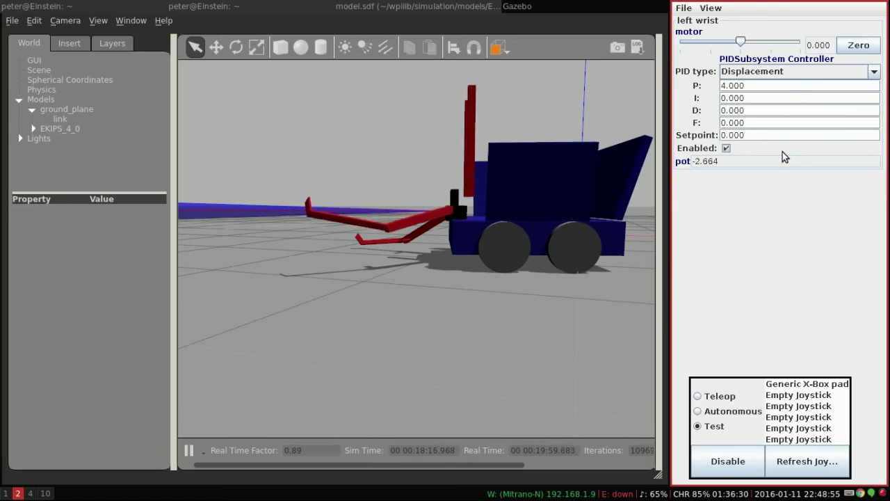
key(BackSpace)
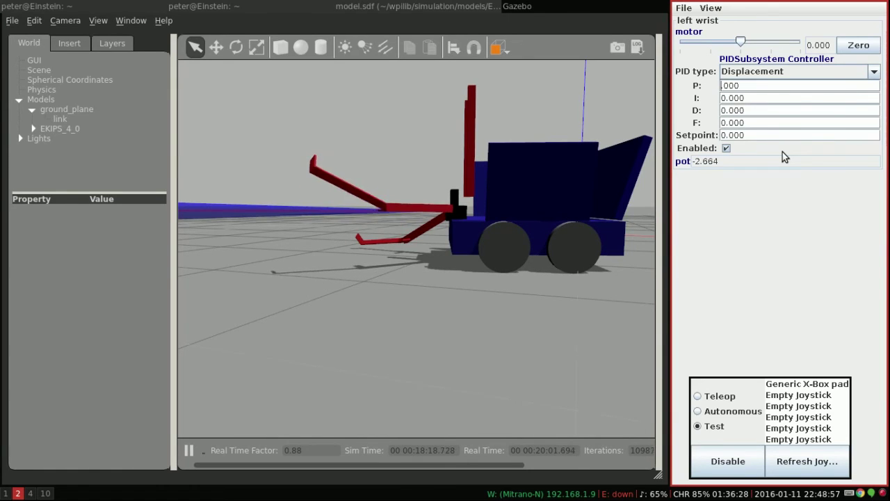
text(6)
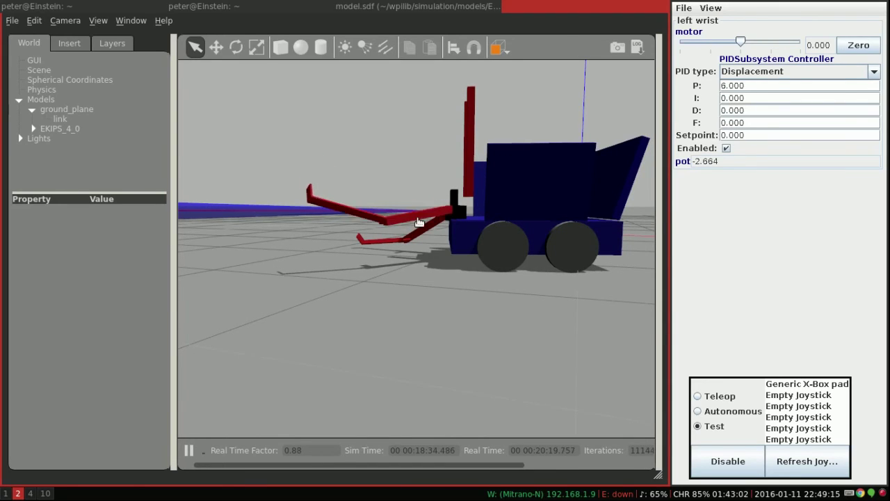
click(702, 85)
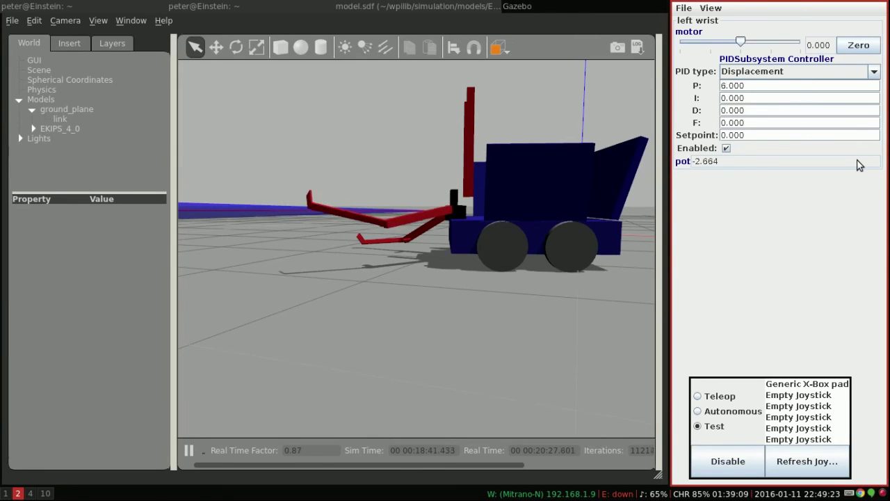
key(ctrl+a)
text(10.000)
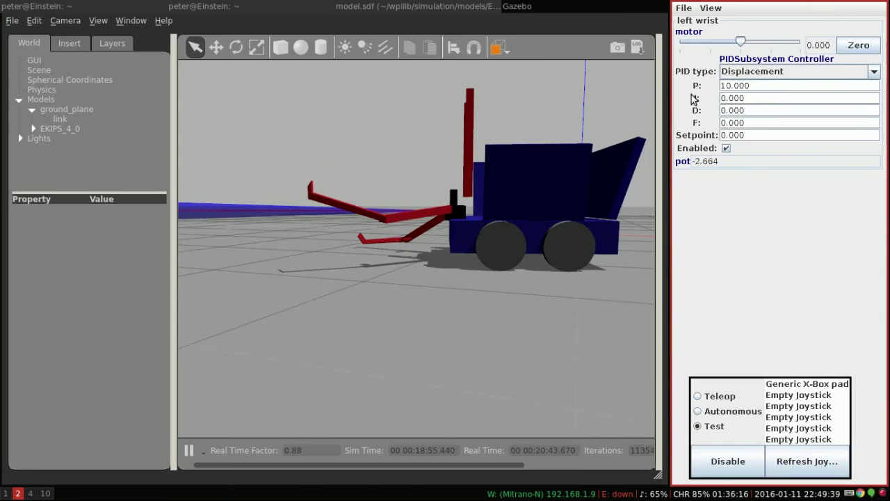
Set the left wrist D gain to 1, then raise it to 10, checking the arm in Gazebo.
double_click(730, 110)
text(1)
key(Return)
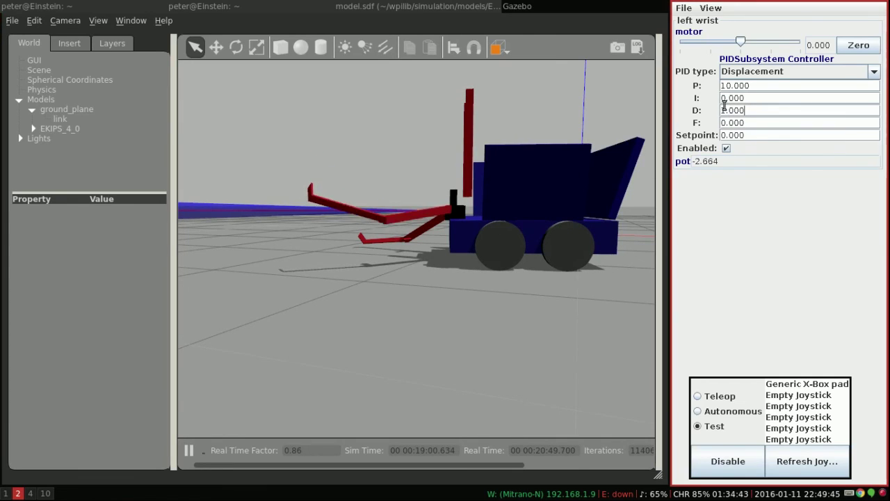
click(724, 110)
text(0)
key(Return)
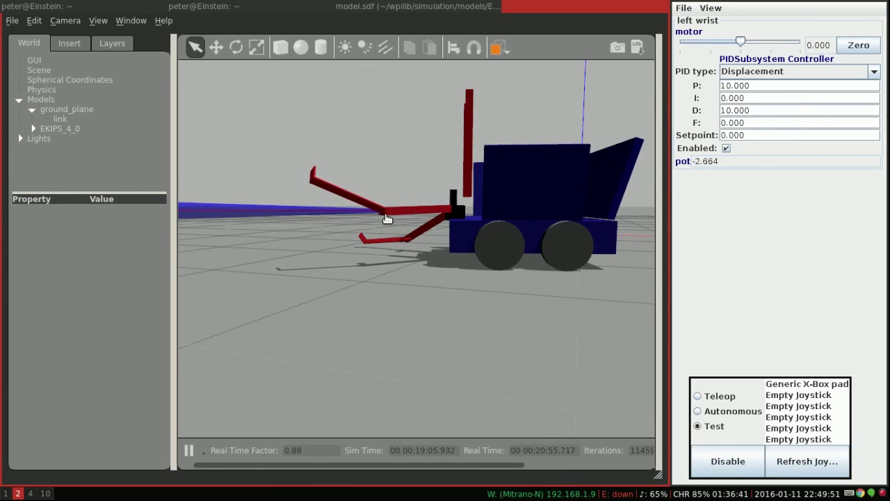
scroll(401, 203, up, 5)
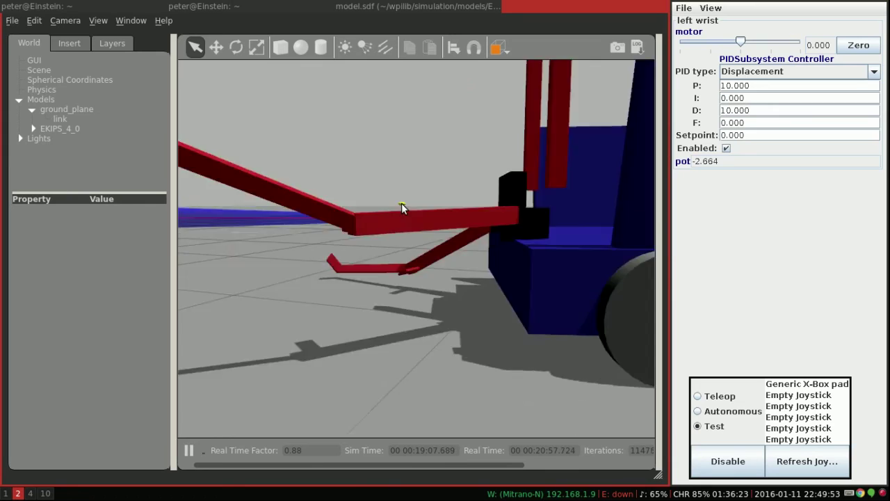
scroll(401, 203, down, 5)
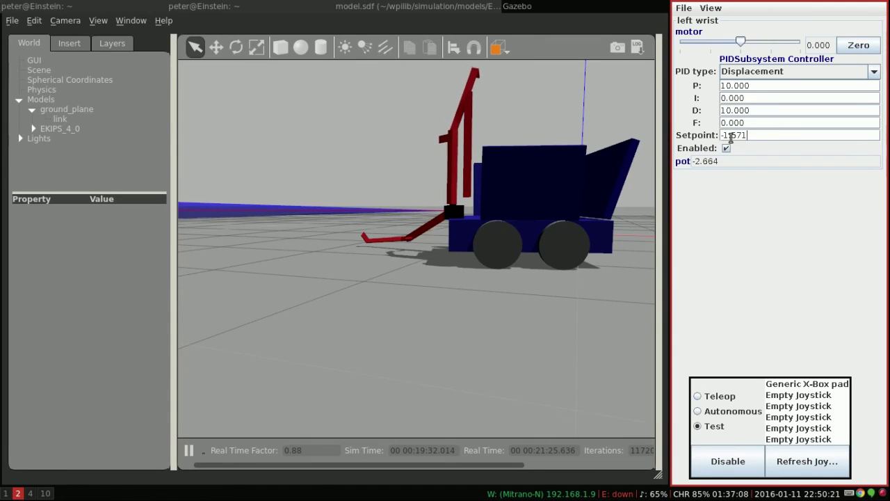
Watch the arm hold at -1.571, then return the left wrist setpoint to 0.
middle_drag(498, 202, 513, 269)
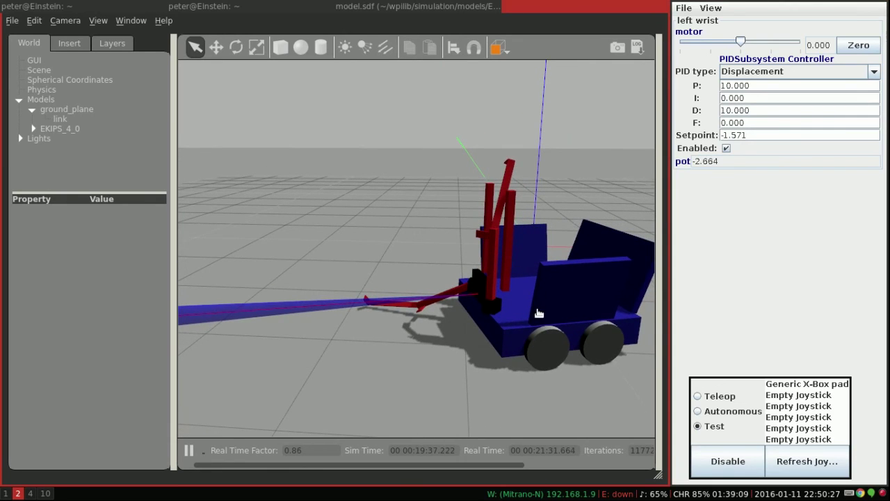
middle_drag(508, 299, 479, 274)
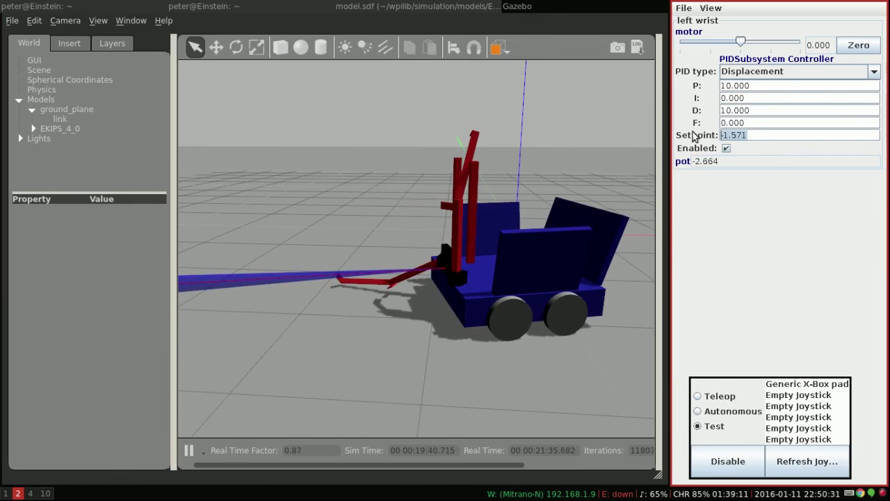
key(Return)
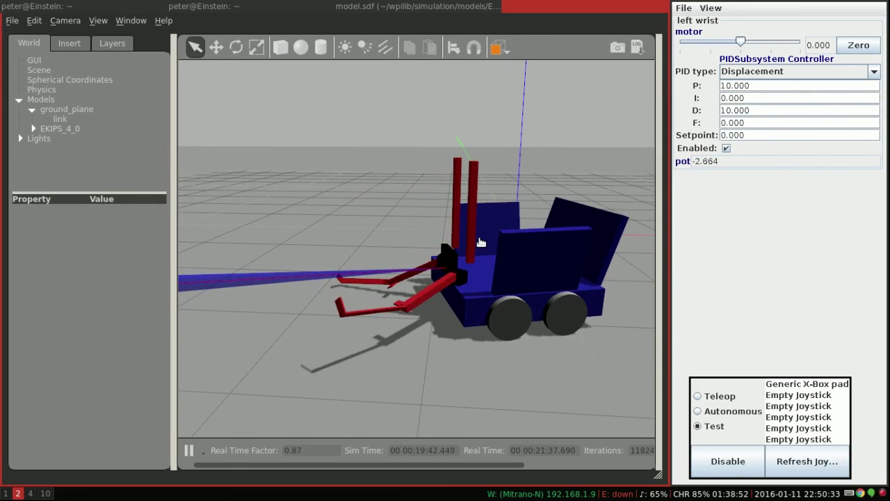
middle_drag(480, 242, 408, 225)
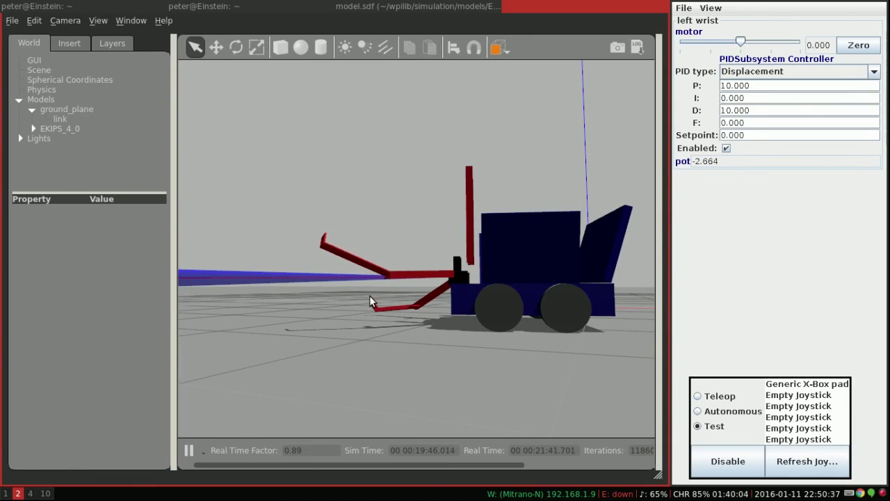